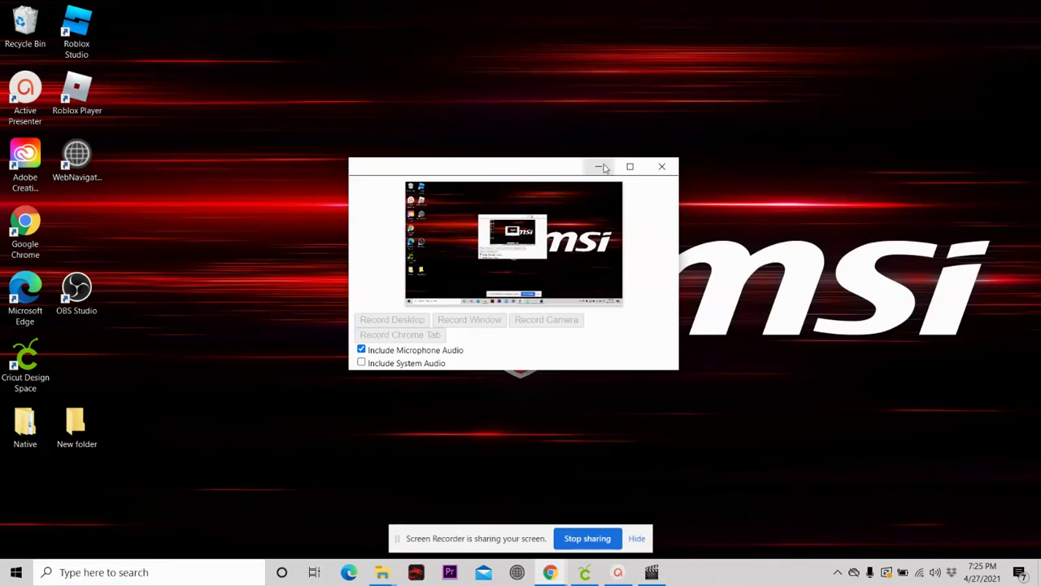
# Hide the screen recorder and bring up Cricut Design Space from the taskbar
pyautogui.click(598, 166)
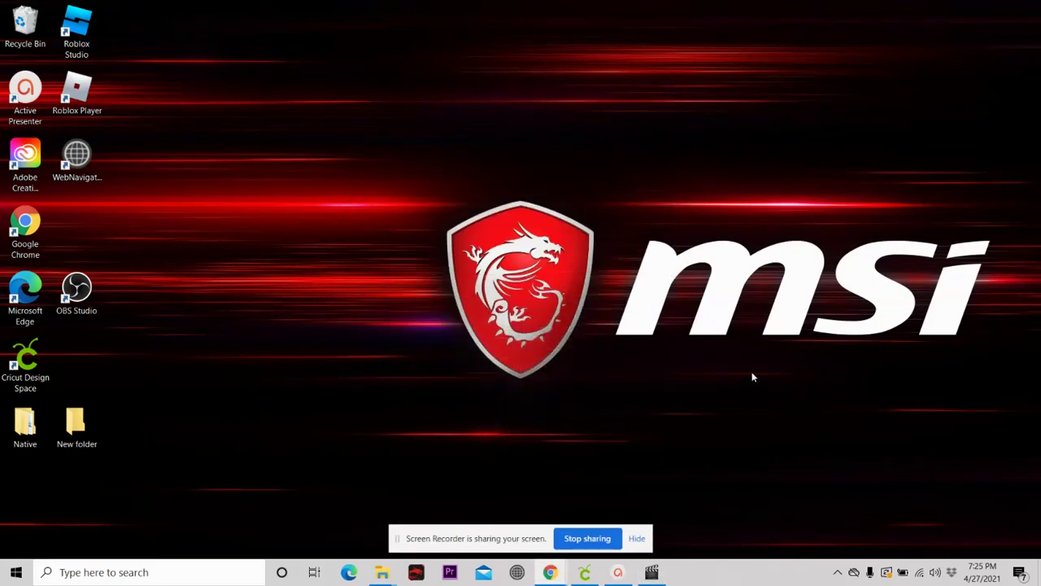
pyautogui.click(585, 572)
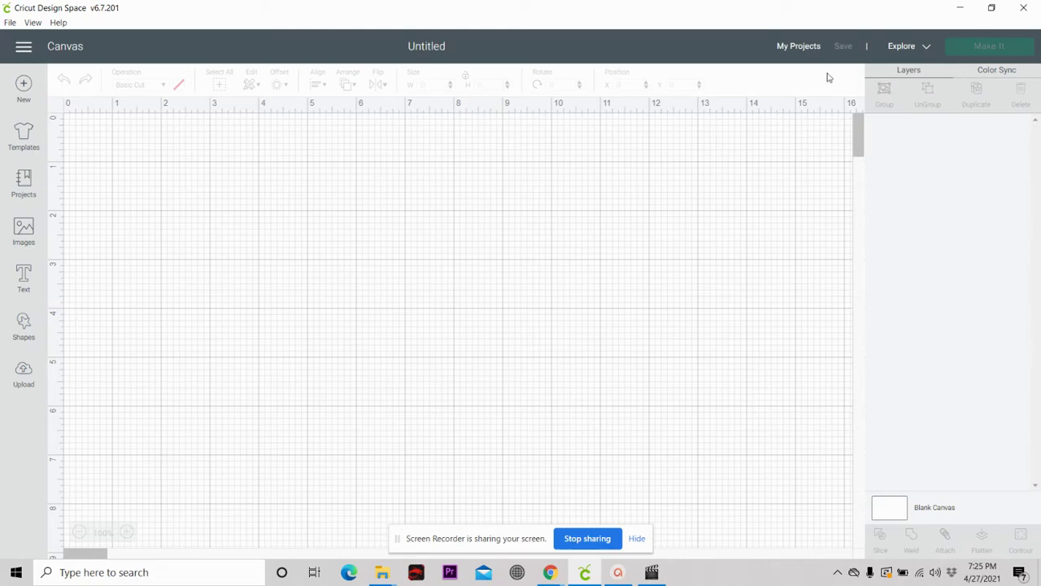
# Open the family photo from the Facebook Messenger chat full-size and download it as a JPG
pyautogui.click(961, 9)
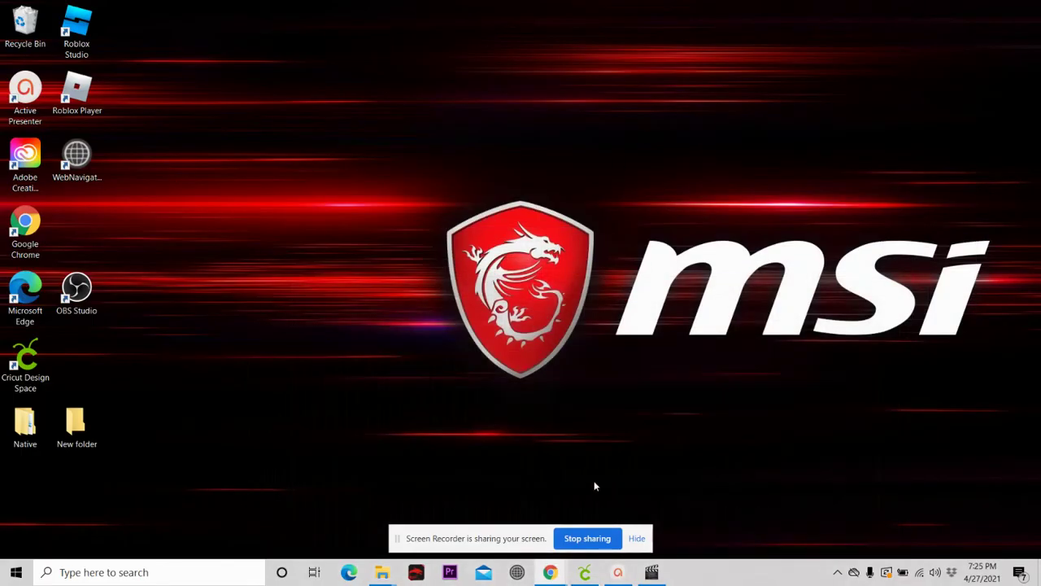
pyautogui.moveTo(553, 576)
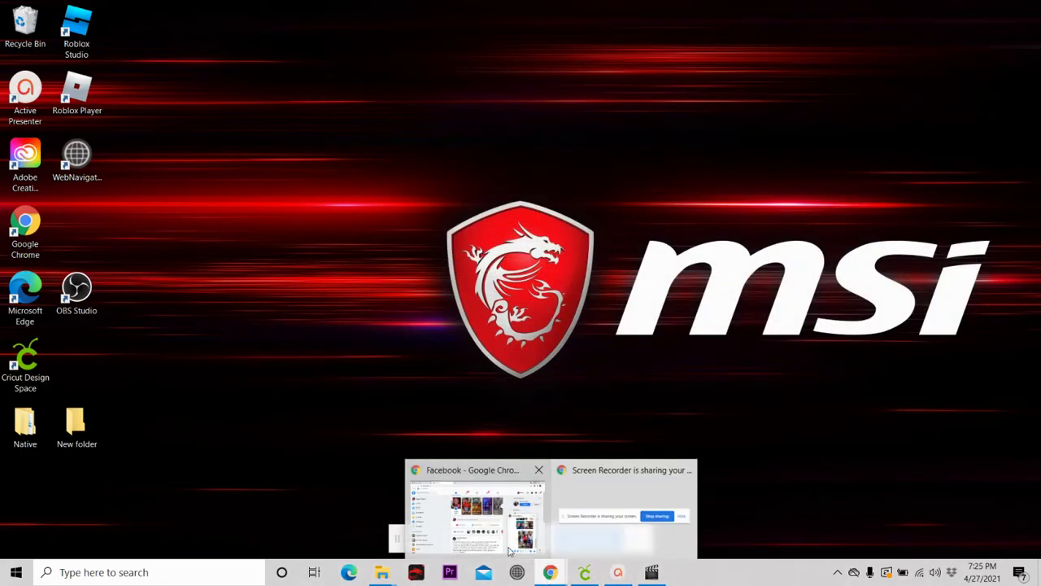
pyautogui.click(486, 520)
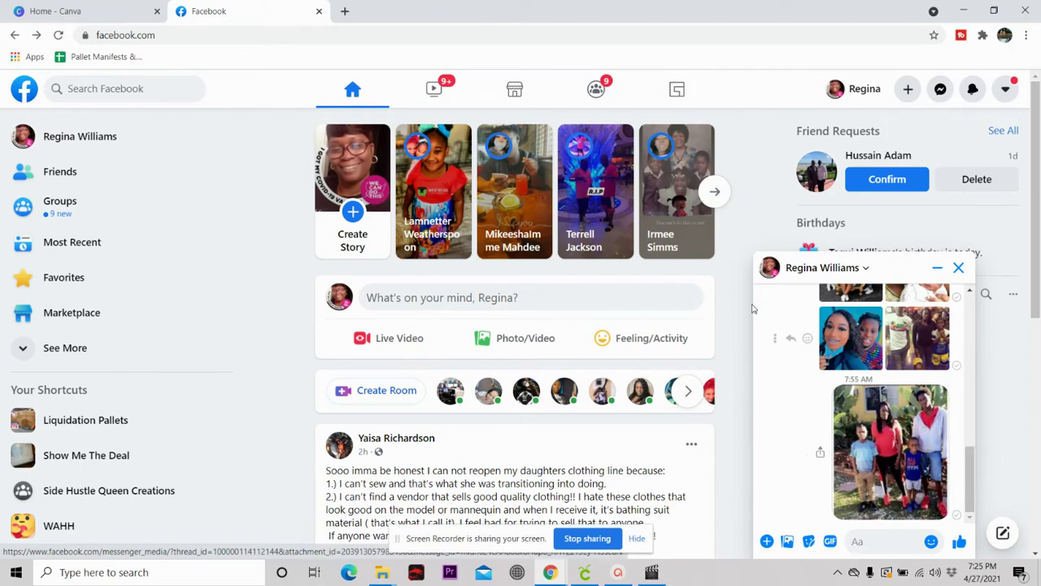
pyautogui.click(883, 449)
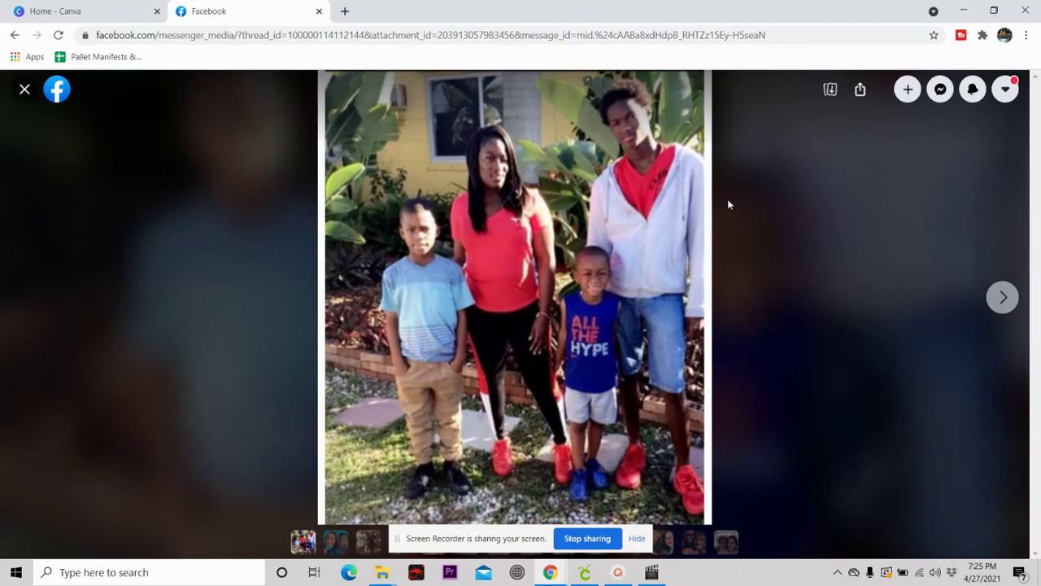
pyautogui.click(831, 92)
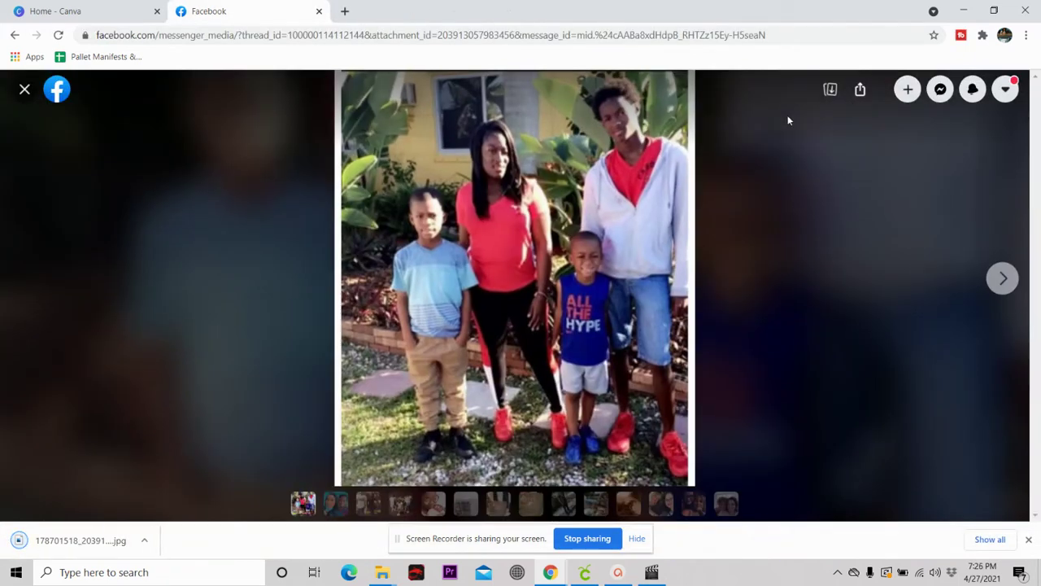
# In Design Space, start a new image upload and pick the family photo JPG from Downloads
pyautogui.click(963, 11)
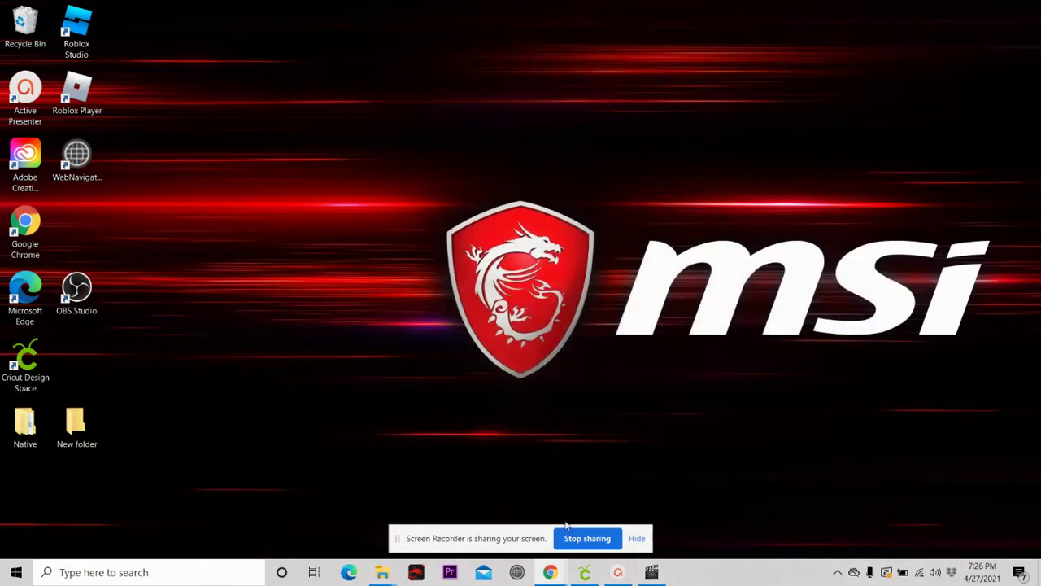
pyautogui.click(585, 572)
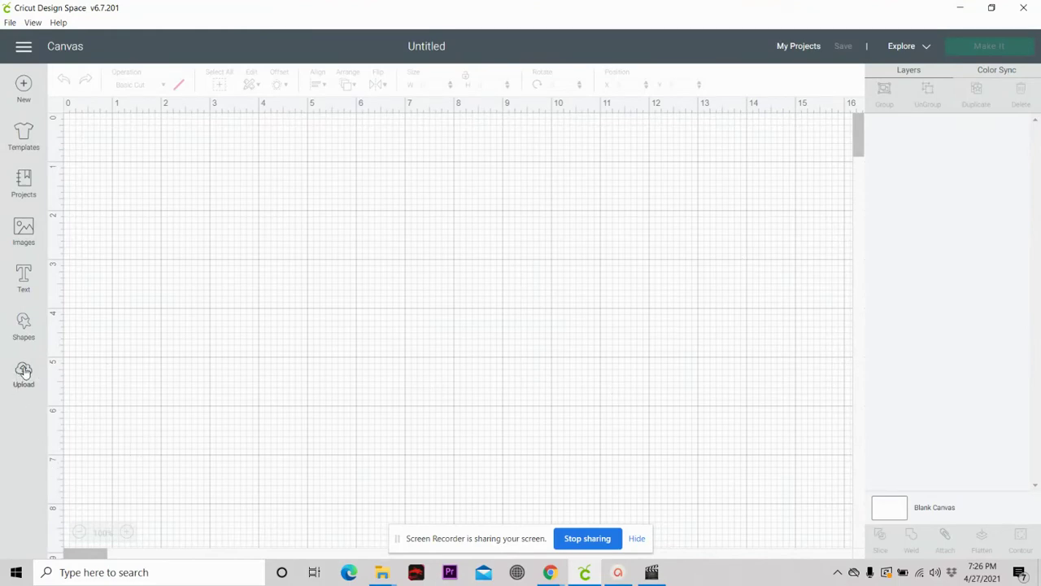
pyautogui.click(23, 373)
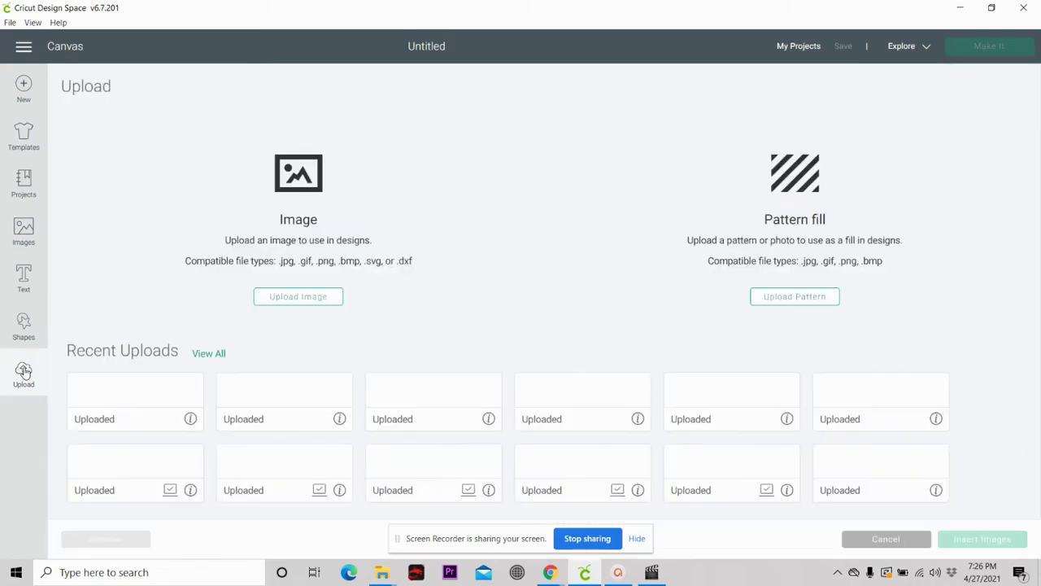
pyautogui.click(287, 299)
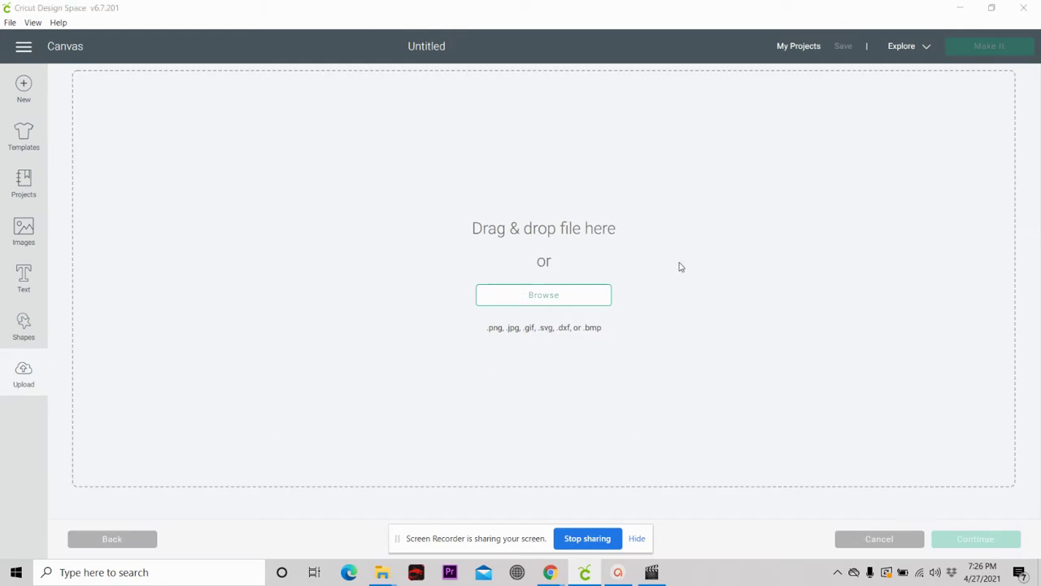
pyautogui.click(593, 298)
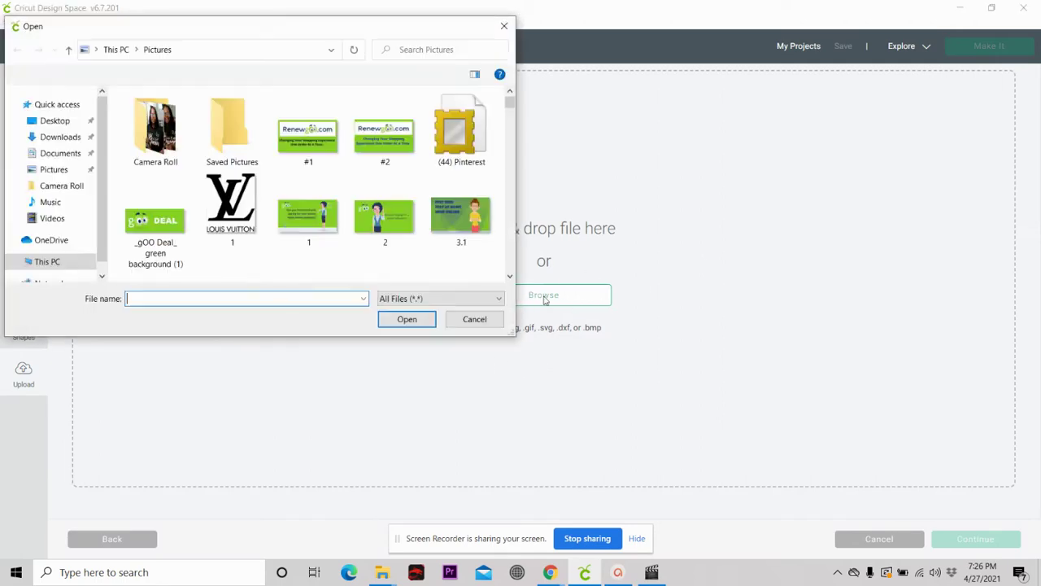
pyautogui.click(71, 139)
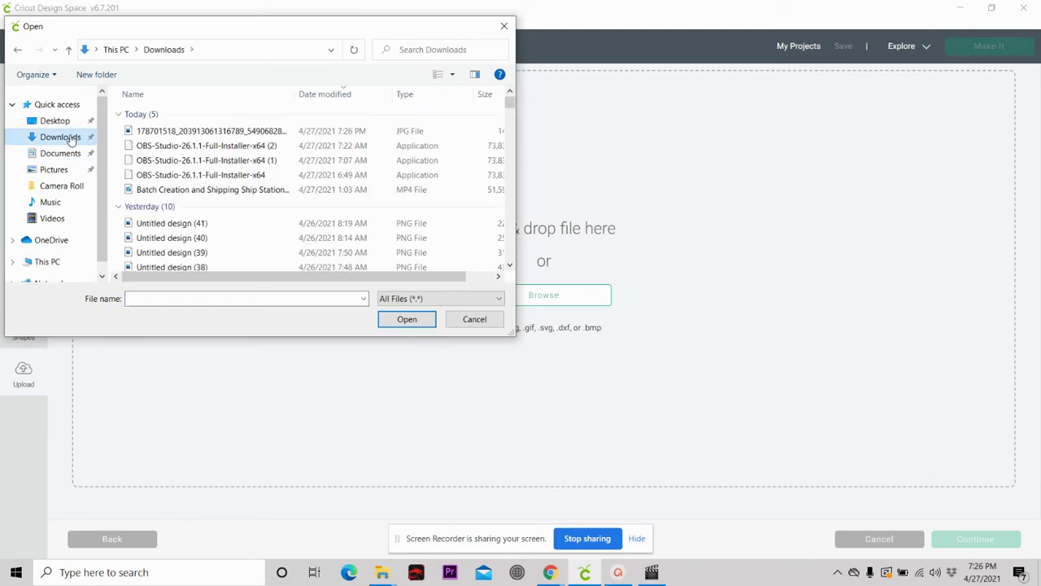
pyautogui.click(181, 135)
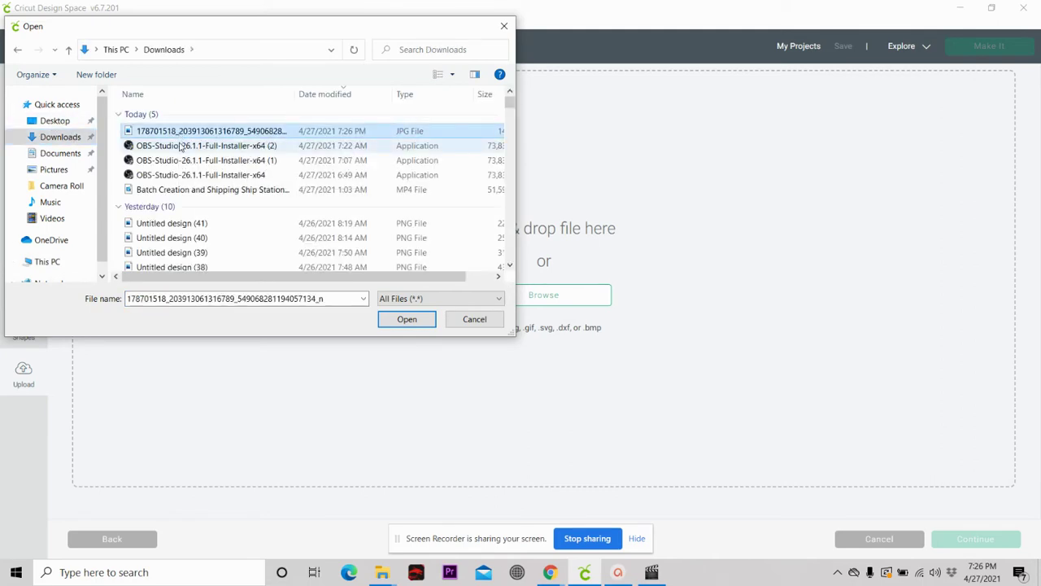
# Upload the family photo as a Complex image, no cleanup, saved as a Print Then Cut image
pyautogui.click(406, 320)
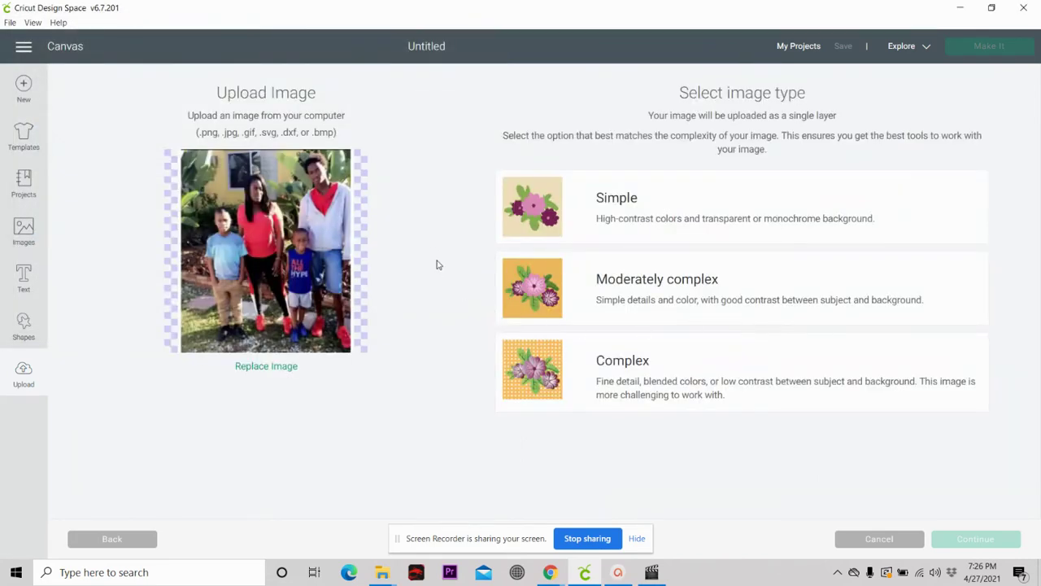
pyautogui.click(626, 376)
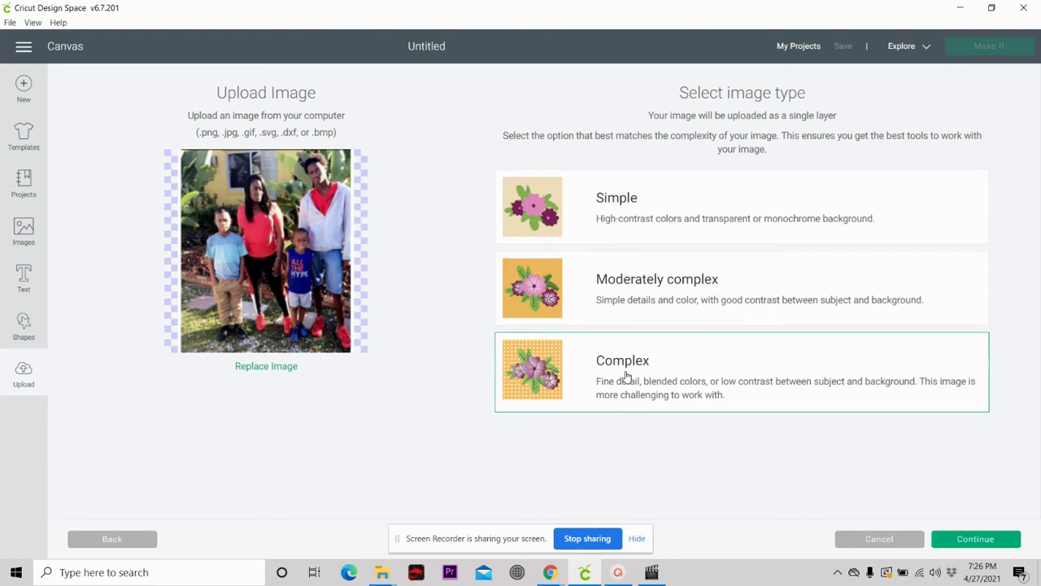
pyautogui.click(981, 542)
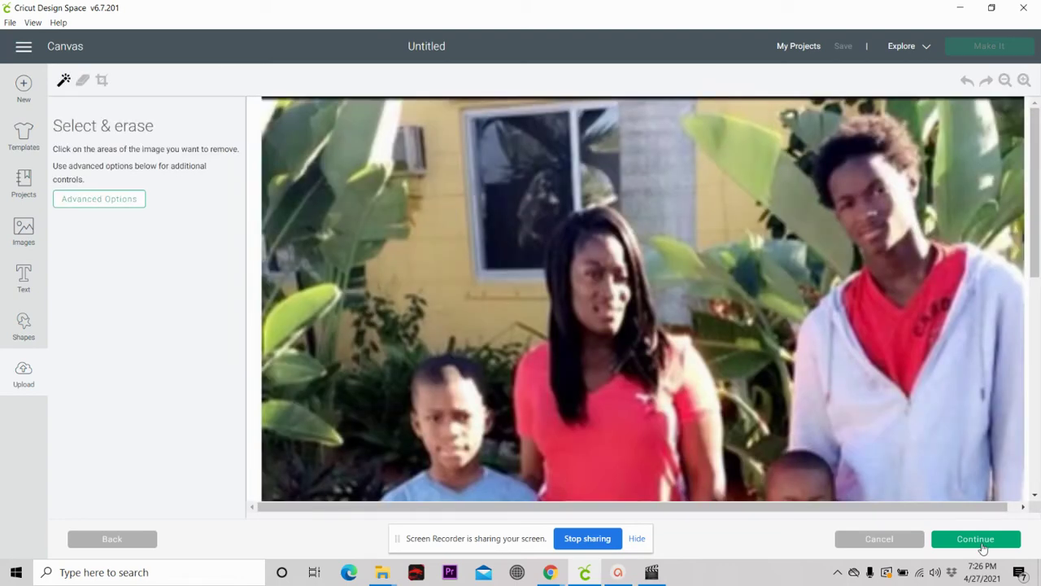
pyautogui.click(981, 545)
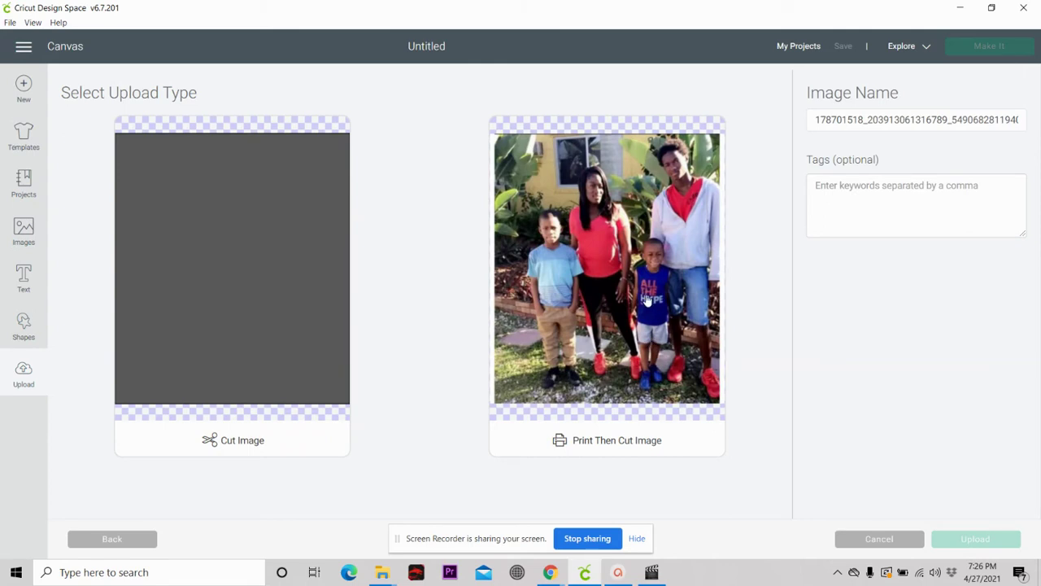
pyautogui.click(647, 299)
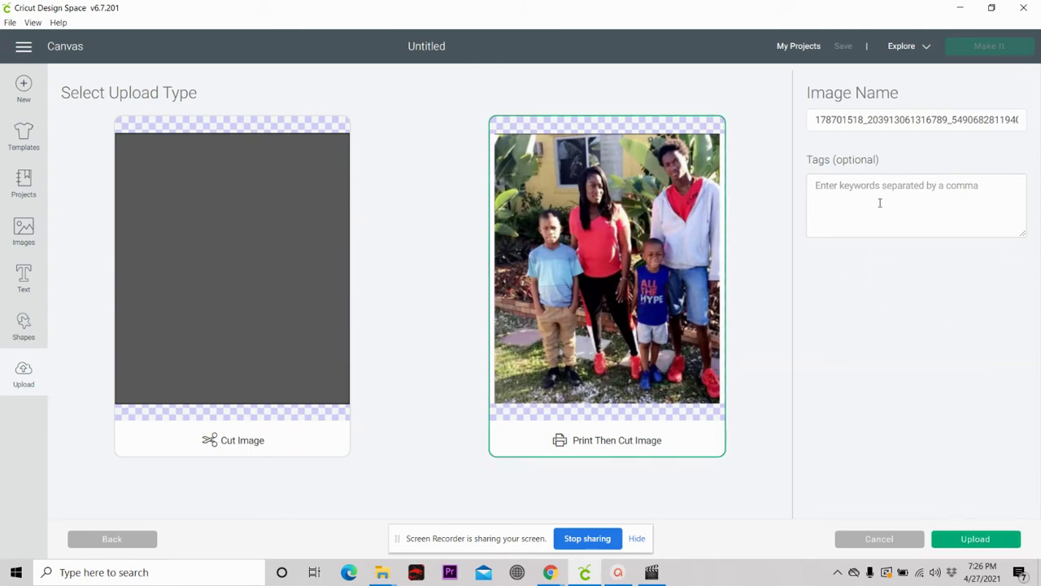
pyautogui.click(976, 540)
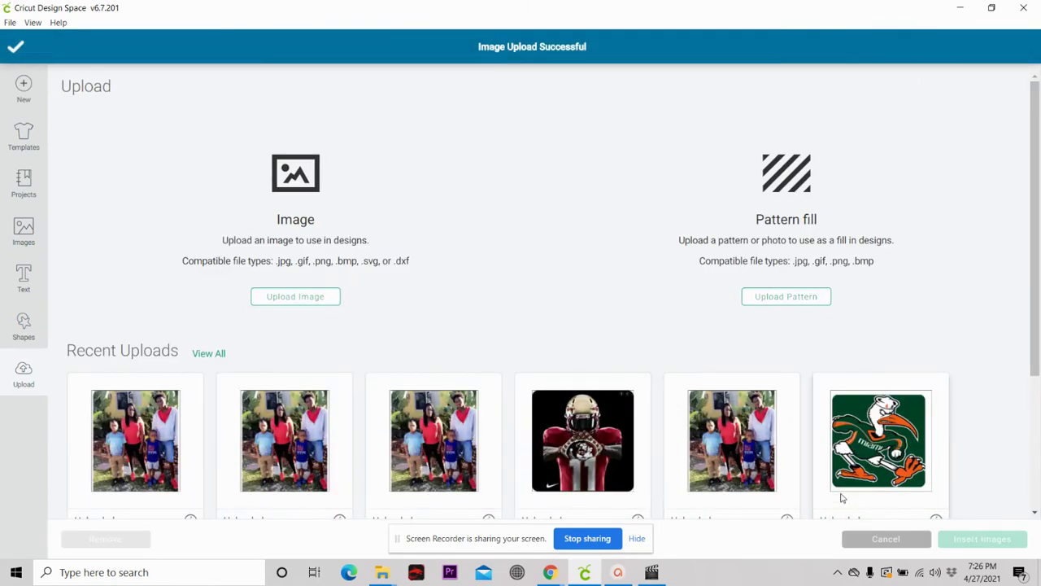
# Insert the uploaded family photo, shrink it to about 4.9 × 5.6 inches, and shift it right
pyautogui.click(138, 439)
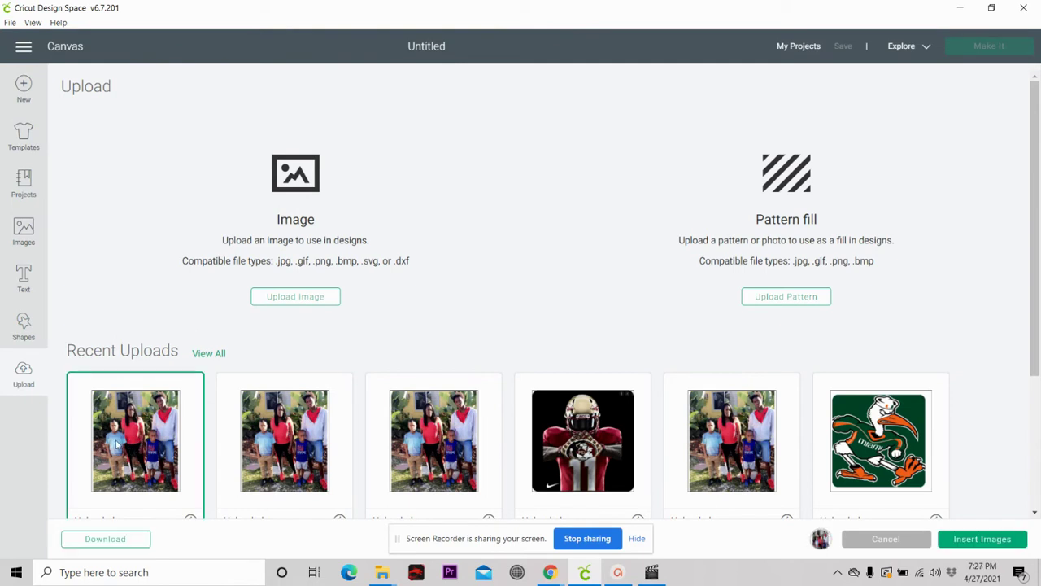
pyautogui.click(965, 542)
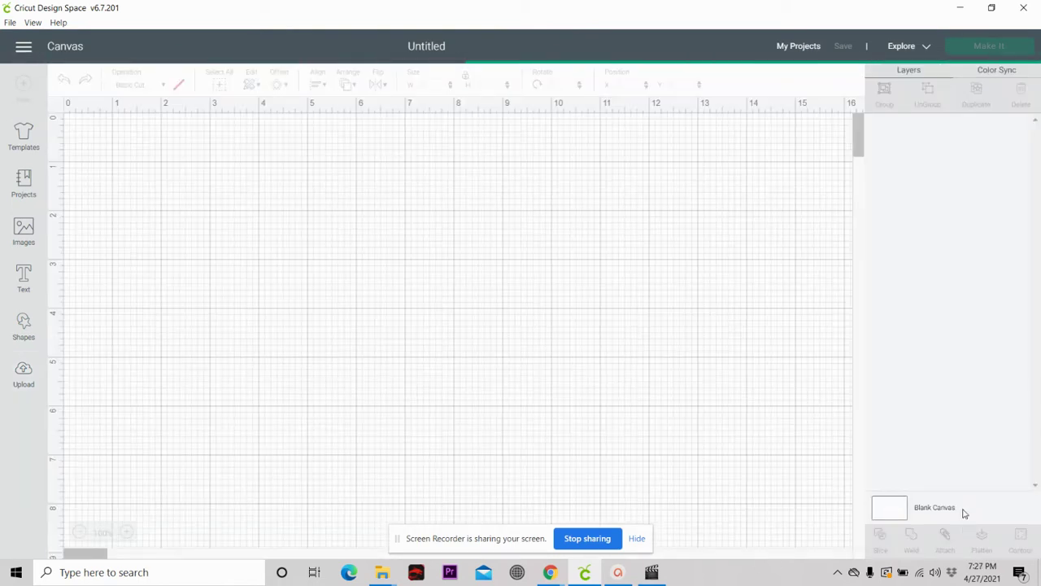
pyautogui.scroll(-3, 630, 330)
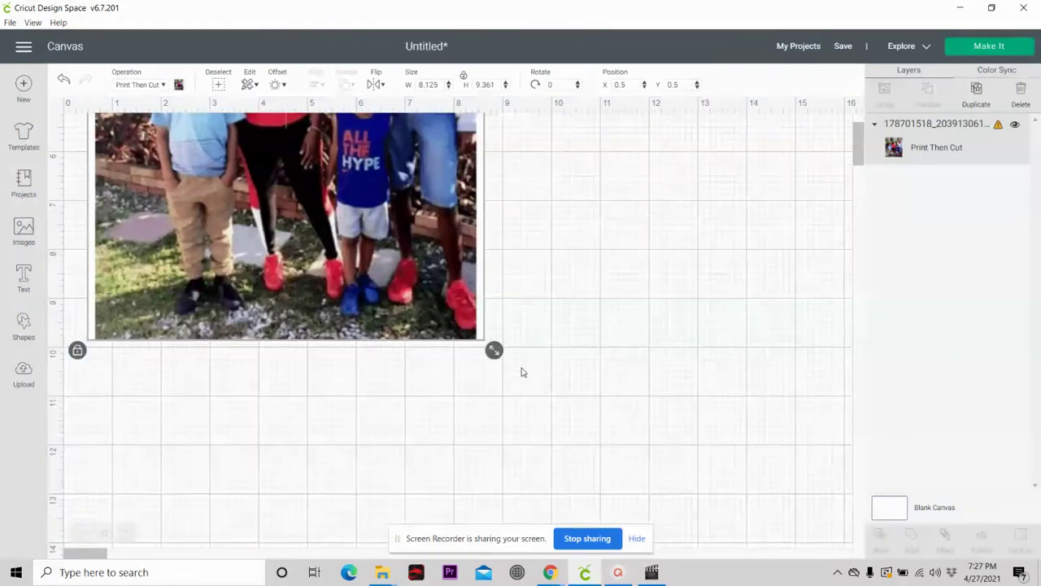
pyautogui.moveTo(494, 350); pyautogui.dragTo(330, 169)
pyautogui.scroll(4, 483, 298)
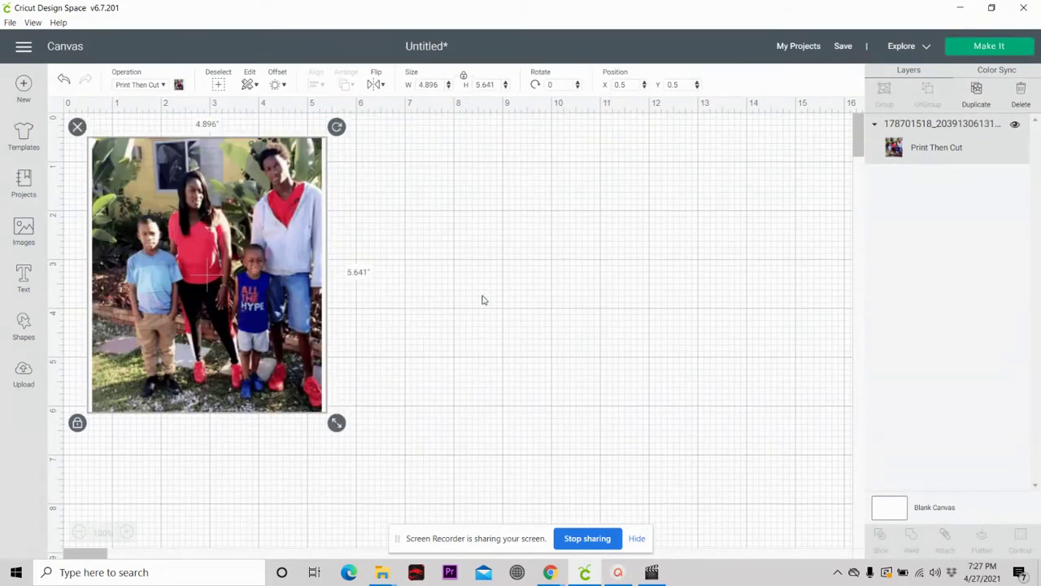
pyautogui.moveTo(248, 284); pyautogui.dragTo(425, 288)
pyautogui.click(614, 340)
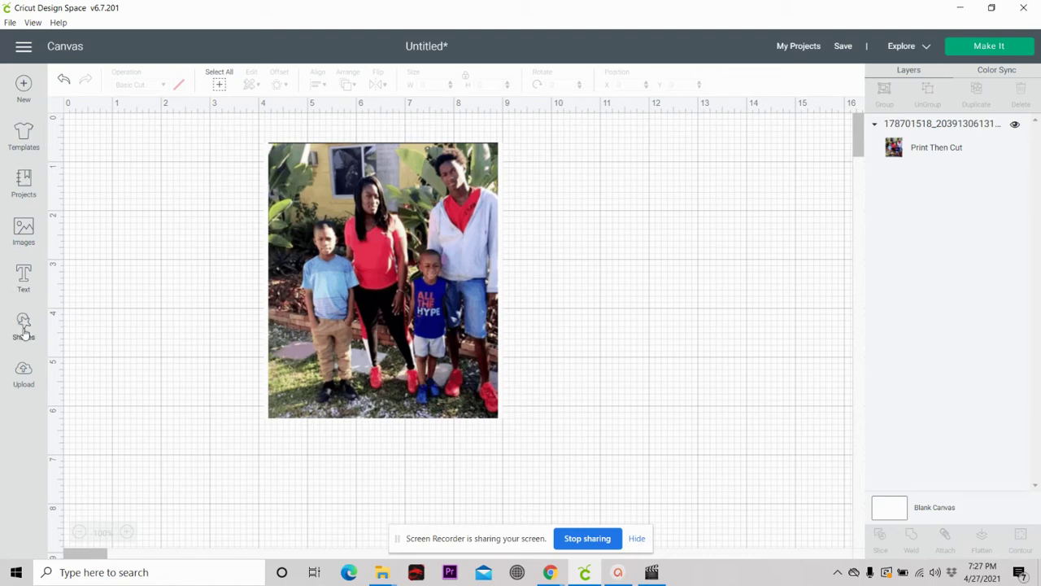
# Add a basic circle over the photo's faces and size it to about 4.1 × 4.1 inches
pyautogui.click(24, 333)
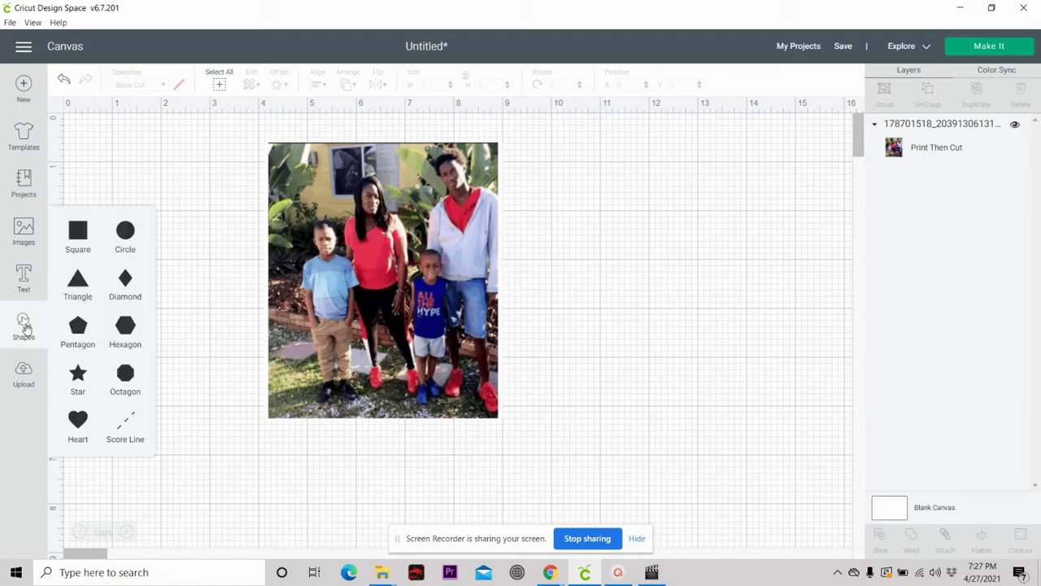
pyautogui.click(124, 231)
pyautogui.moveTo(172, 218); pyautogui.dragTo(378, 234)
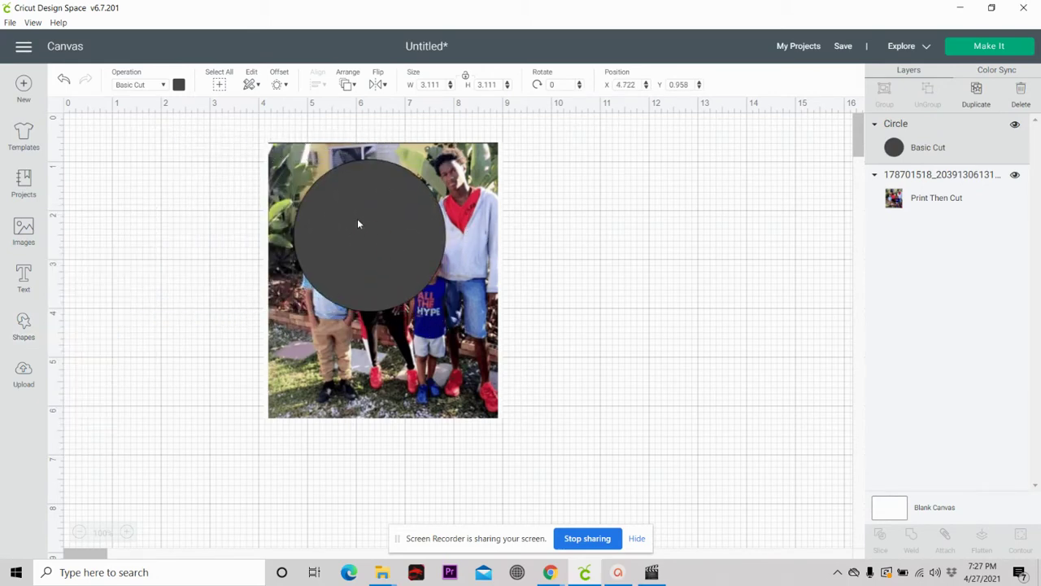
pyautogui.click(357, 223)
pyautogui.moveTo(452, 317); pyautogui.dragTo(493, 370)
pyautogui.moveTo(421, 305)
pyautogui.mouseDown()
pyautogui.moveTo(442, 281)
pyautogui.moveTo(431, 302)
pyautogui.mouseUp()
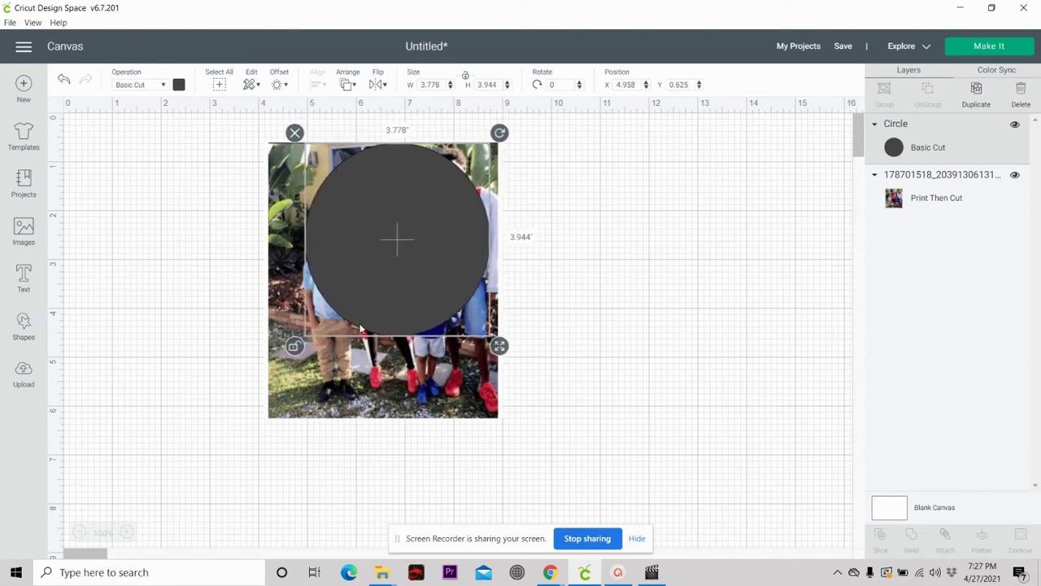
pyautogui.moveTo(362, 328); pyautogui.dragTo(351, 326)
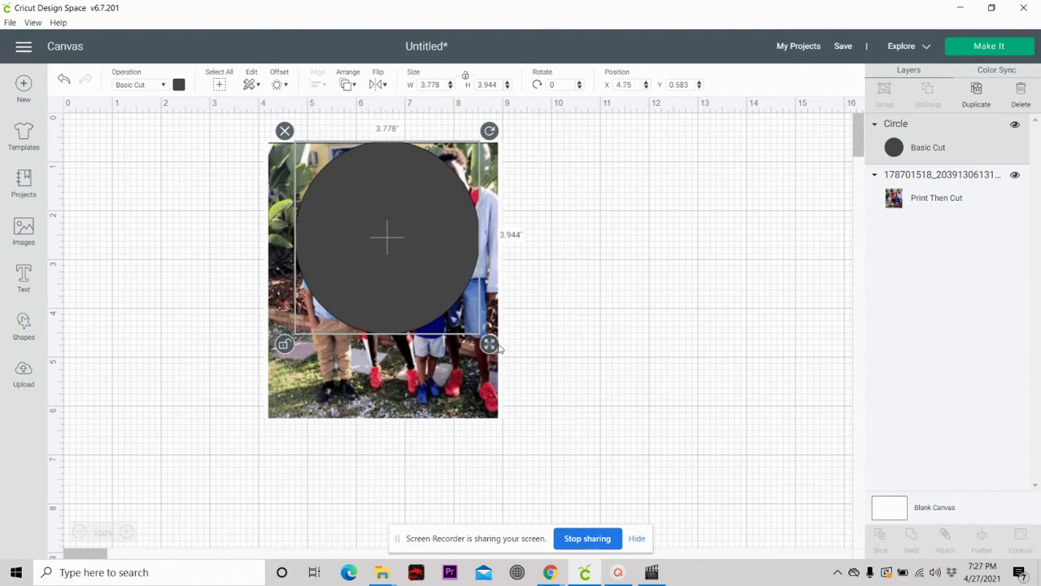
pyautogui.moveTo(500, 348); pyautogui.dragTo(521, 348)
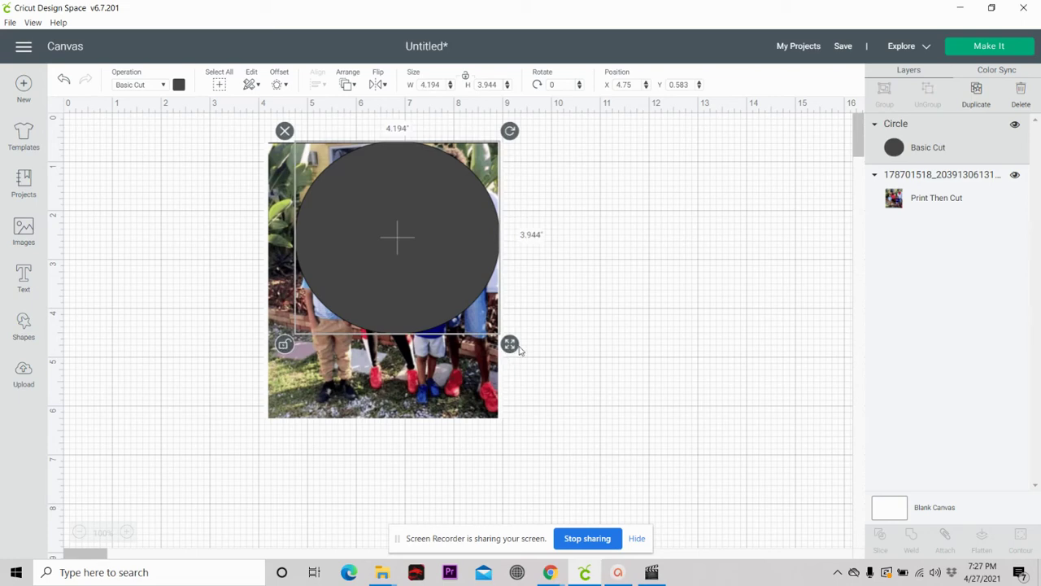
pyautogui.moveTo(509, 344); pyautogui.dragTo(506, 350)
# Fine-tune the circle's position, then select it with the photo and Slice them
pyautogui.click(590, 316)
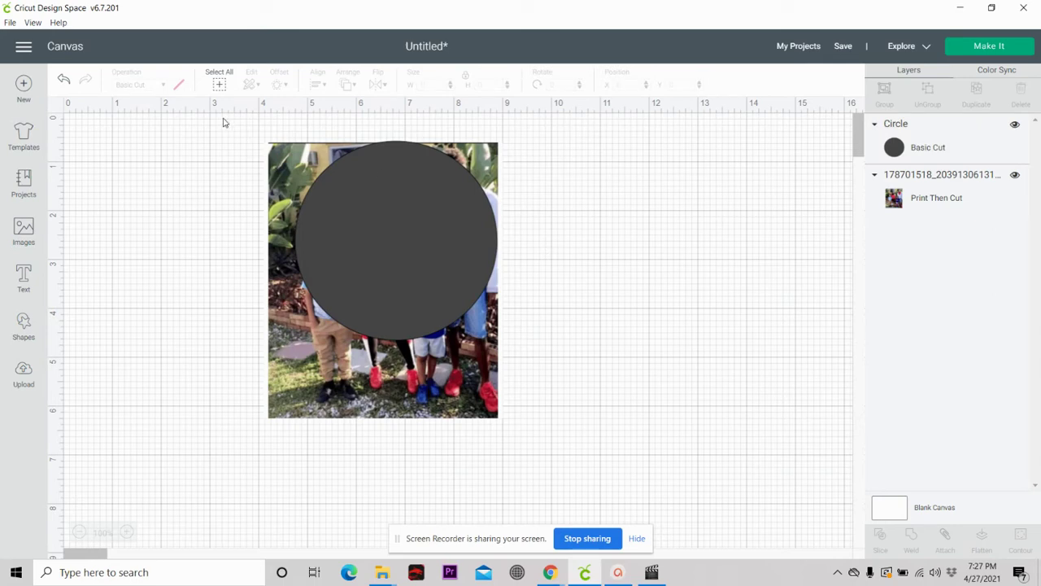
pyautogui.moveTo(416, 225); pyautogui.dragTo(417, 228)
pyautogui.click(573, 239)
pyautogui.moveTo(231, 123); pyautogui.dragTo(532, 426)
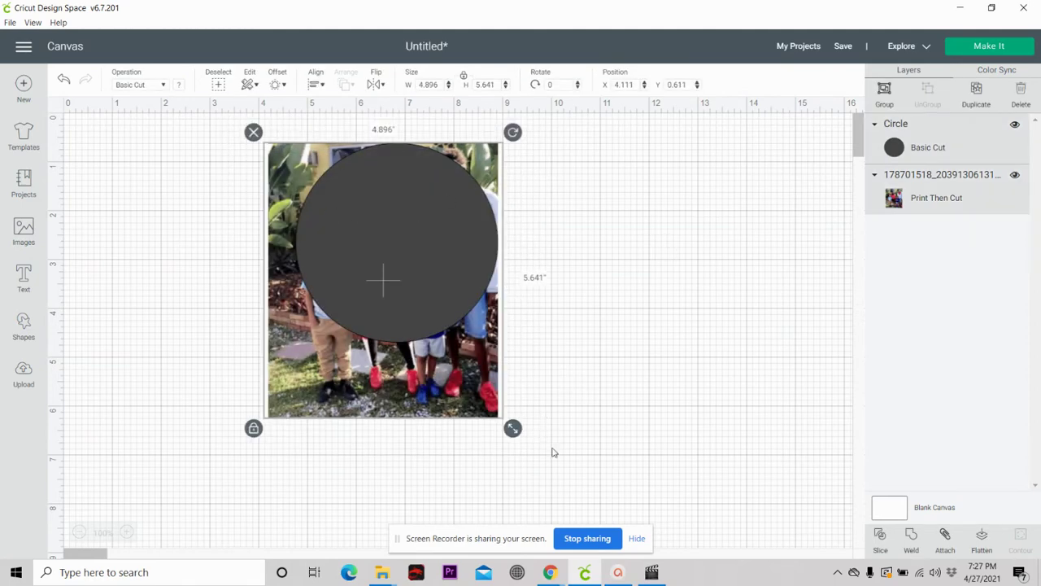
pyautogui.click(879, 537)
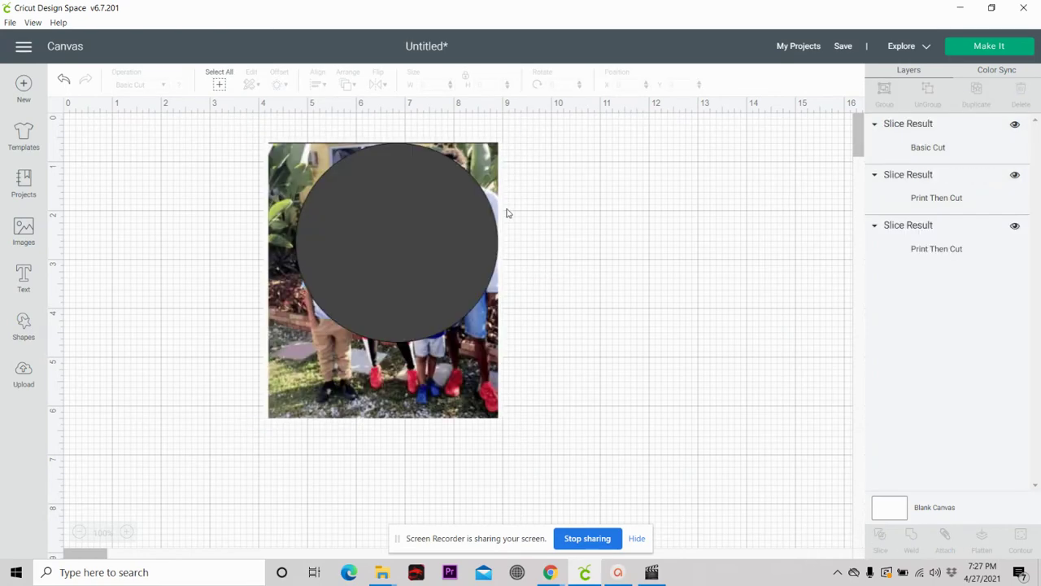
# Delete the grey circle piece and move the holed photo away from the round cutout
pyautogui.moveTo(480, 236); pyautogui.dragTo(703, 331)
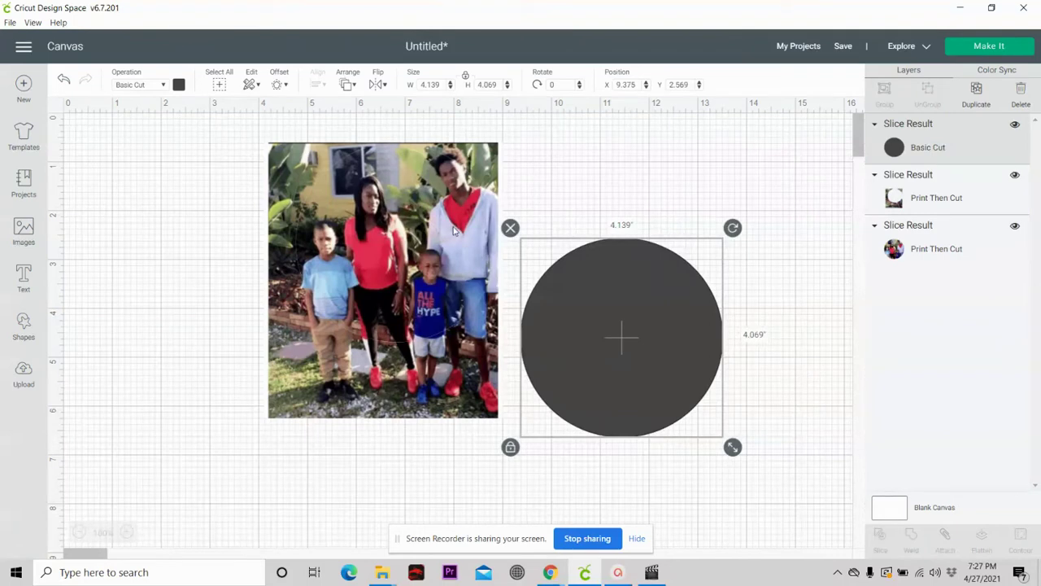
pyautogui.click(510, 229)
pyautogui.moveTo(300, 150); pyautogui.dragTo(502, 235)
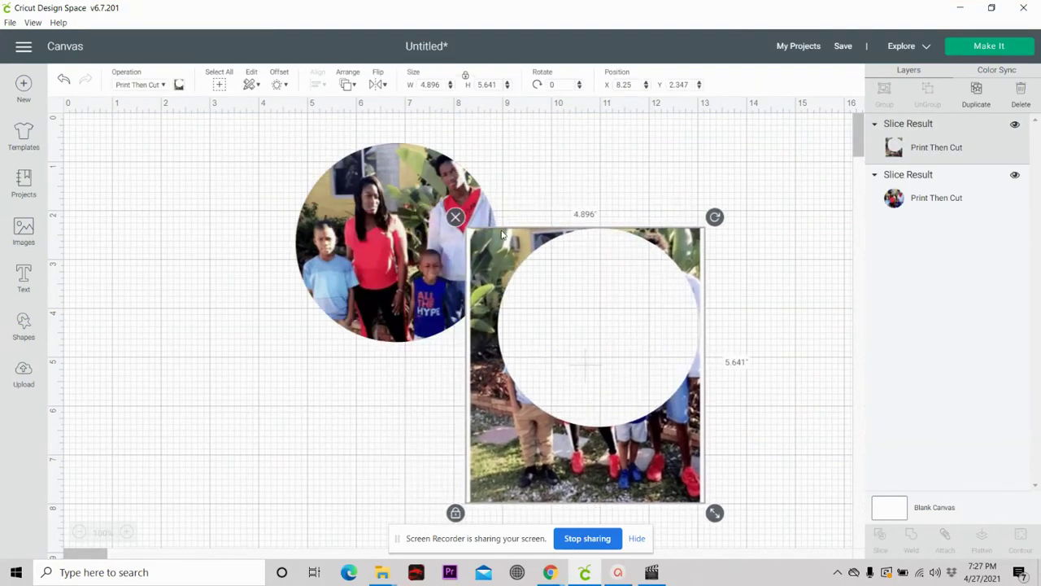
# Delete the holed leftover photo and resize the round photo to 1 × 1 inch, proportions unlocked
pyautogui.click(455, 215)
pyautogui.click(480, 295)
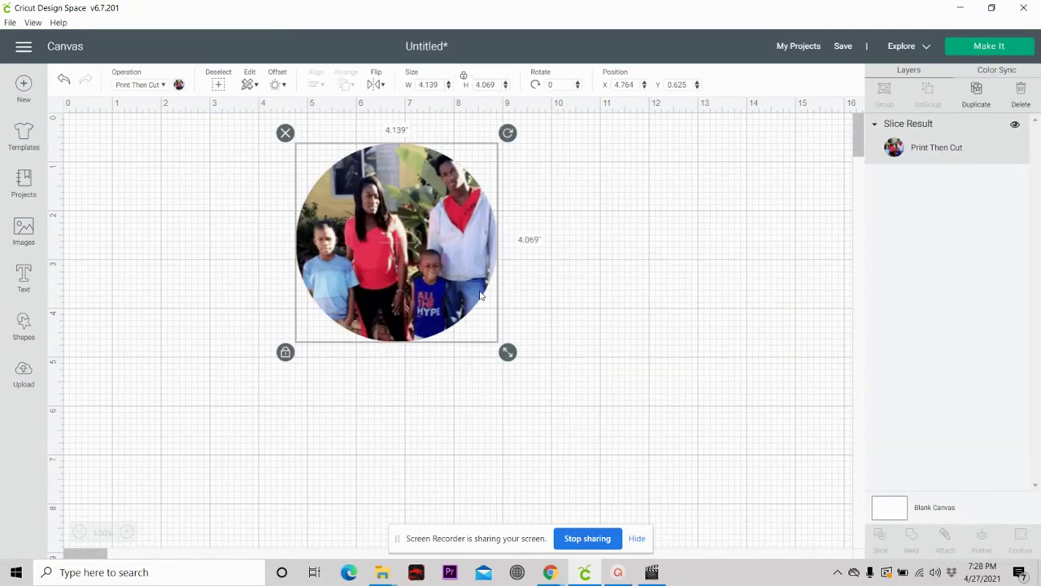
pyautogui.click(624, 255)
pyautogui.click(372, 240)
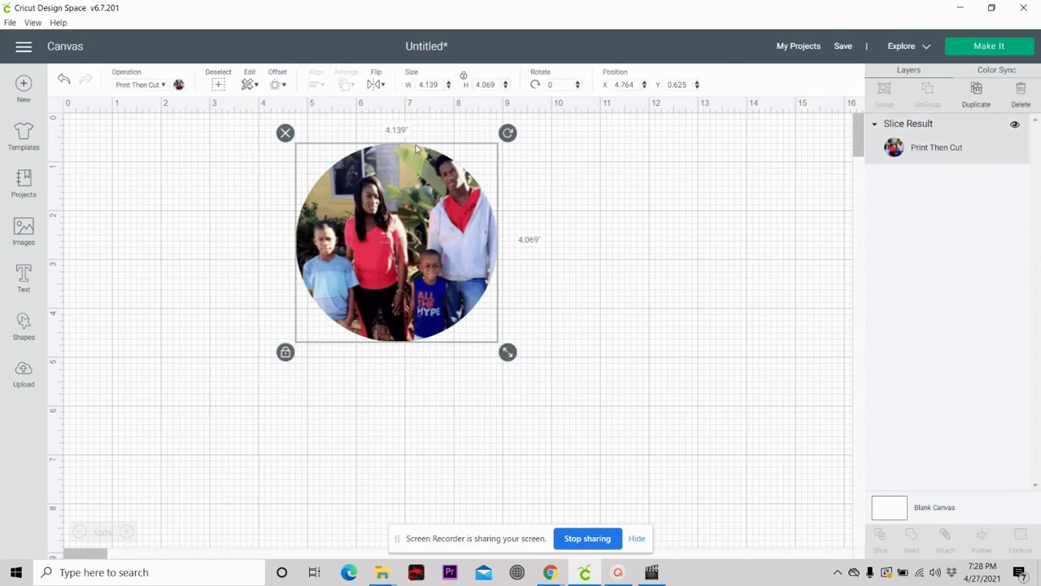
pyautogui.click(463, 76)
pyautogui.moveTo(441, 85); pyautogui.dragTo(344, 101)
pyautogui.write('1')
pyautogui.moveTo(505, 85); pyautogui.dragTo(420, 102)
pyautogui.write('1')
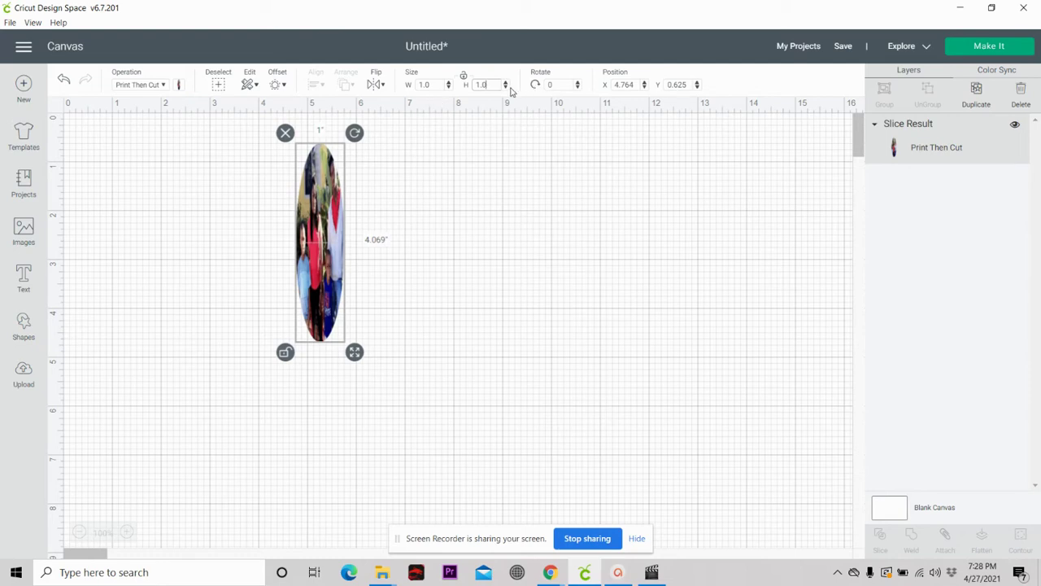
pyautogui.press('Return')
# Move the 1-inch photo circle to the top-left and duplicate it into three copies
pyautogui.moveTo(324, 176); pyautogui.dragTo(151, 173)
pyautogui.rightClick(155, 167)
pyautogui.click(142, 182)
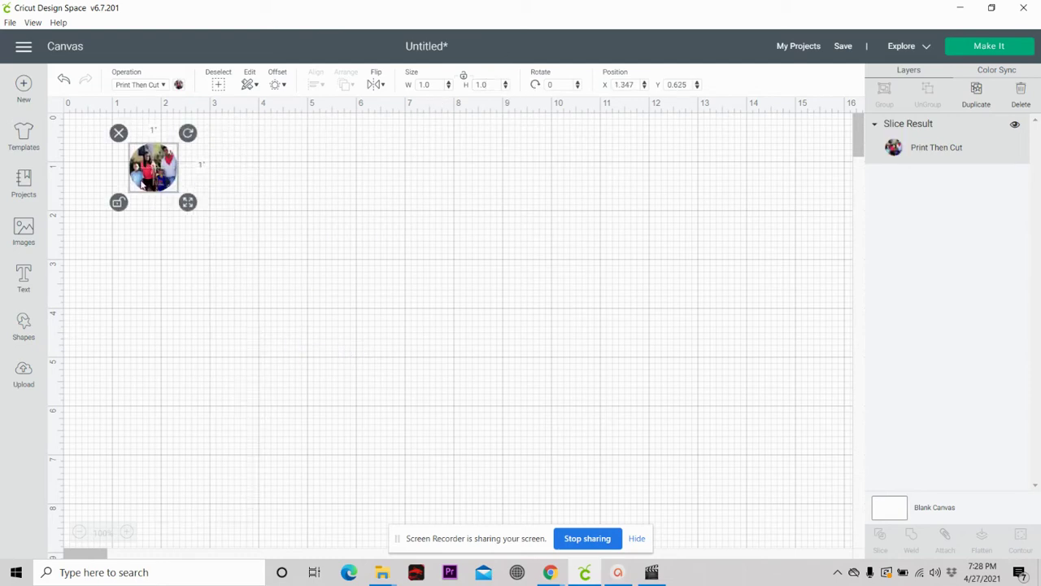
pyautogui.rightClick(148, 167)
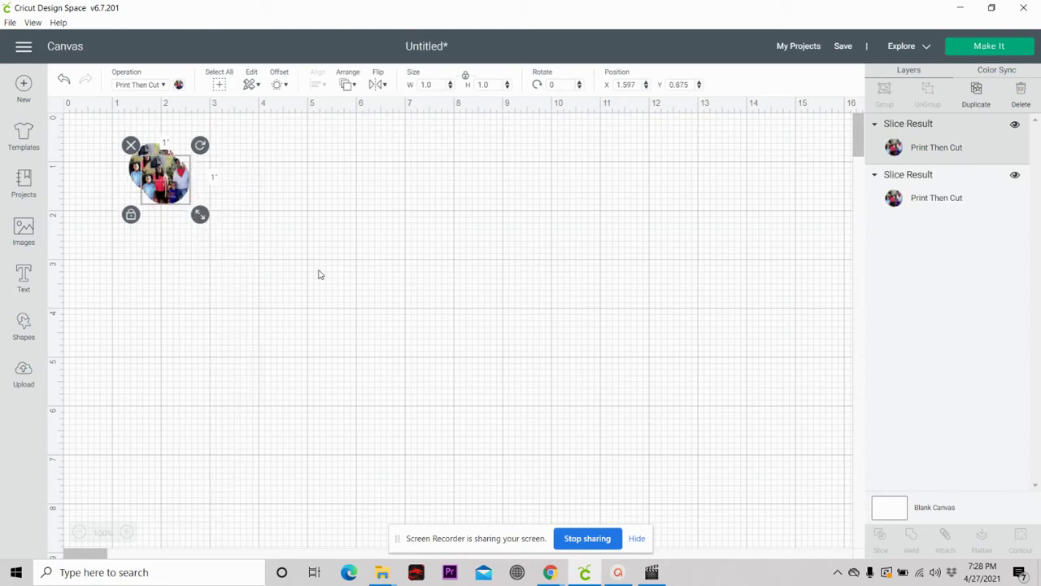
pyautogui.hotkey('ctrl', 'd')
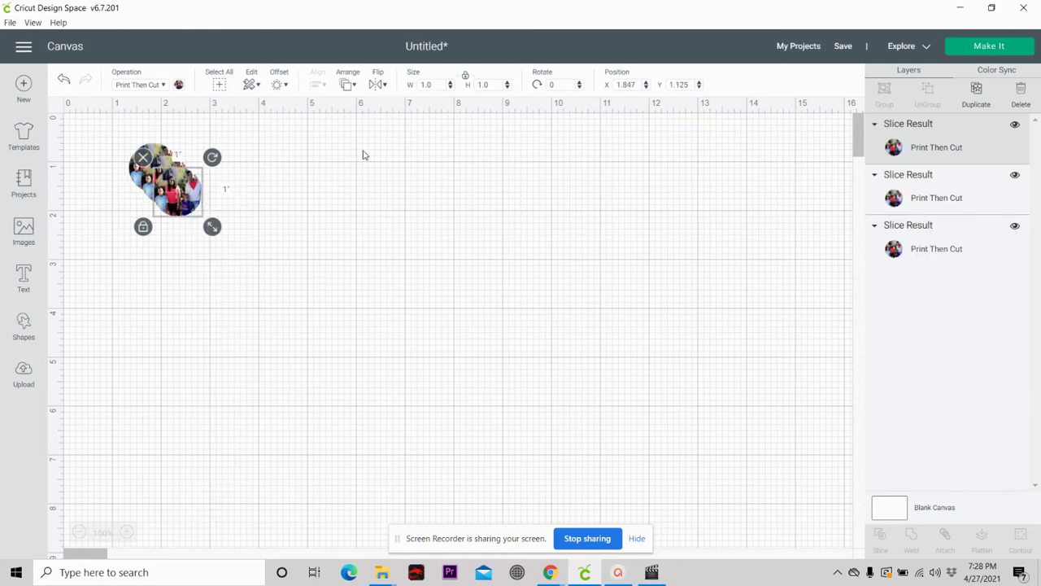
# Switch to Chrome and search Google for 'gucci fashion wallpaper' in a new tab
pyautogui.click(960, 7)
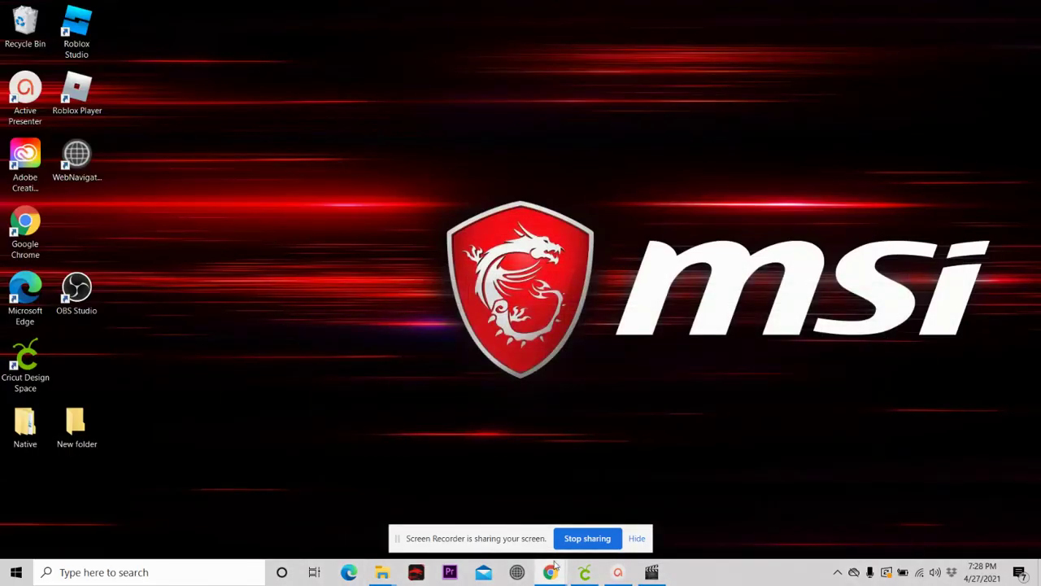
pyautogui.moveTo(559, 579)
pyautogui.click(510, 487)
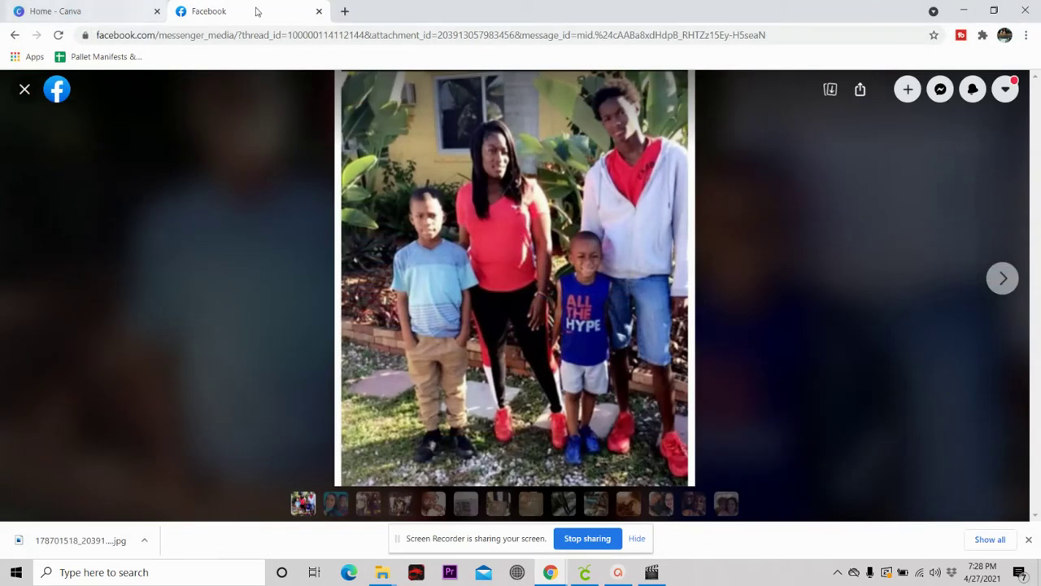
pyautogui.click(343, 10)
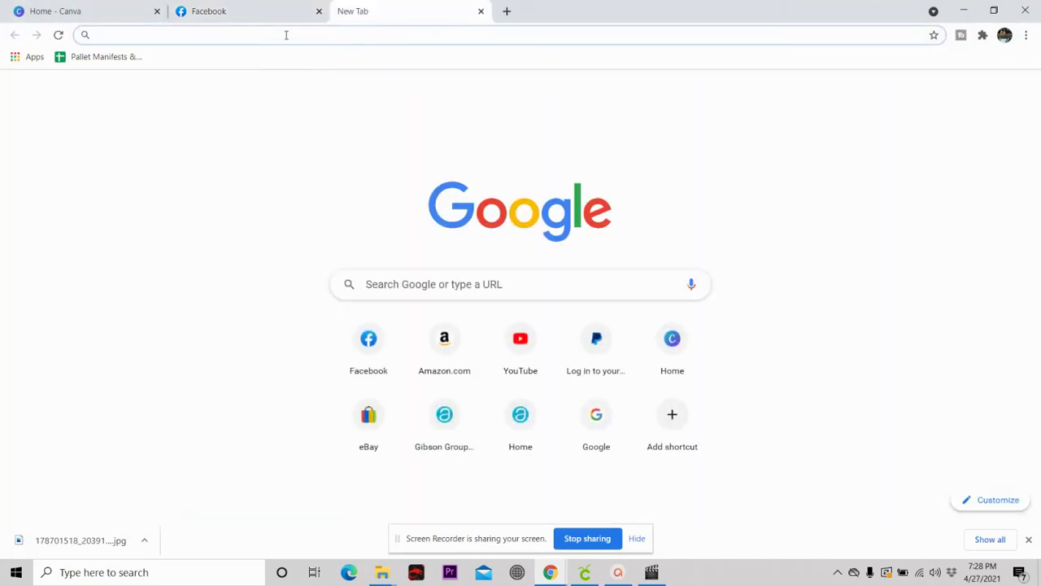
pyautogui.write('goo')
pyautogui.press('BackSpace')
pyautogui.press('BackSpace')
pyautogui.press('BackSpace')
pyautogui.press('BackSpace')
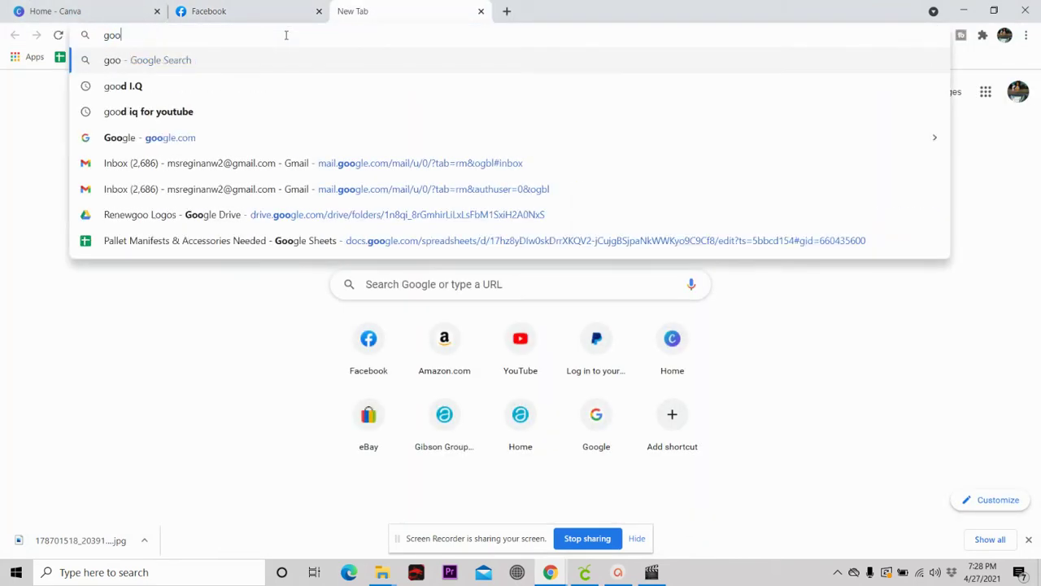
pyautogui.click(386, 281)
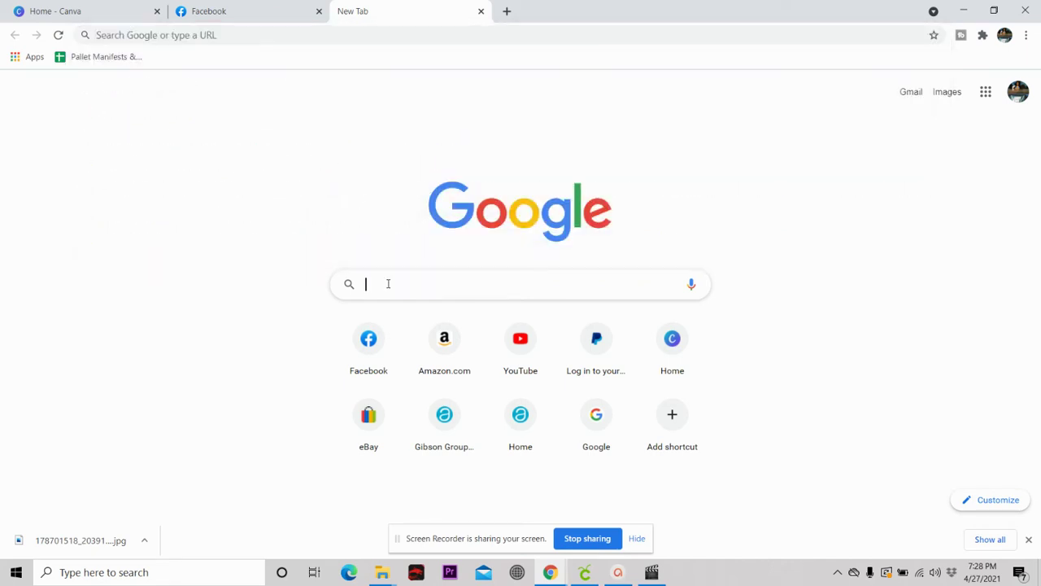
pyautogui.write('g')
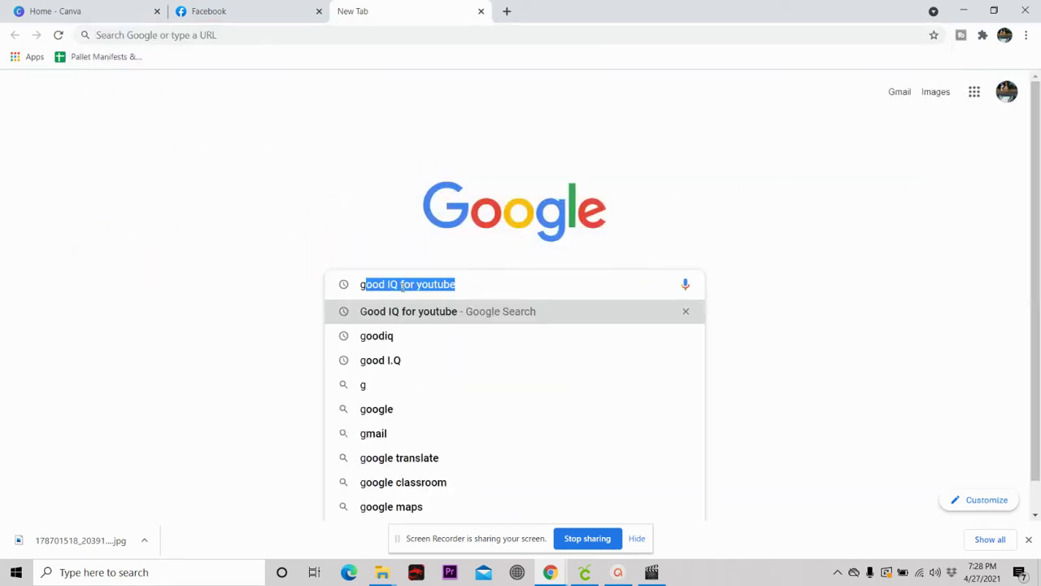
pyautogui.write('ucc')
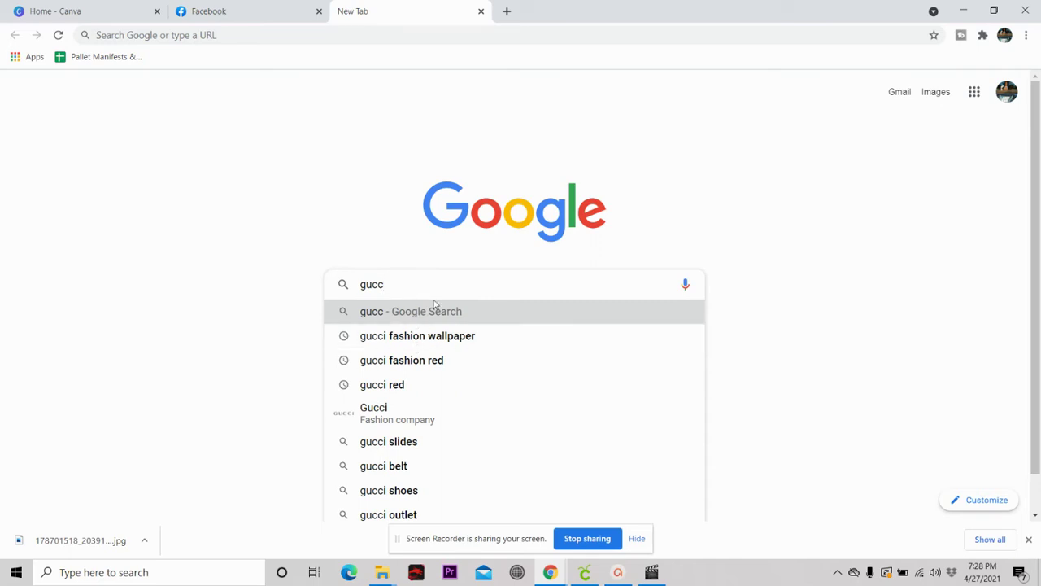
pyautogui.click(406, 336)
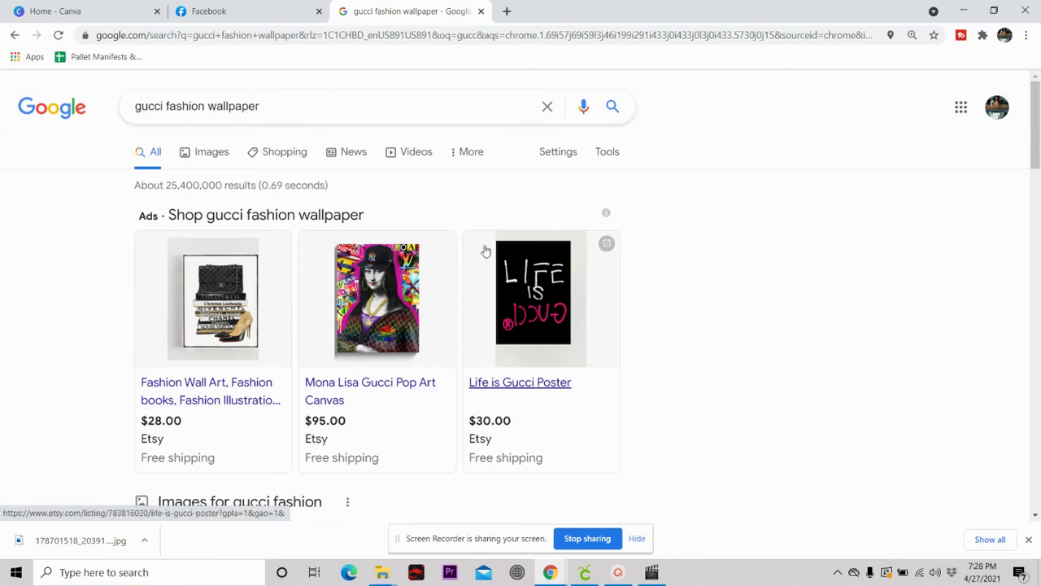
# Show the image results and preview the striped Gucci wallpaper
pyautogui.click(206, 154)
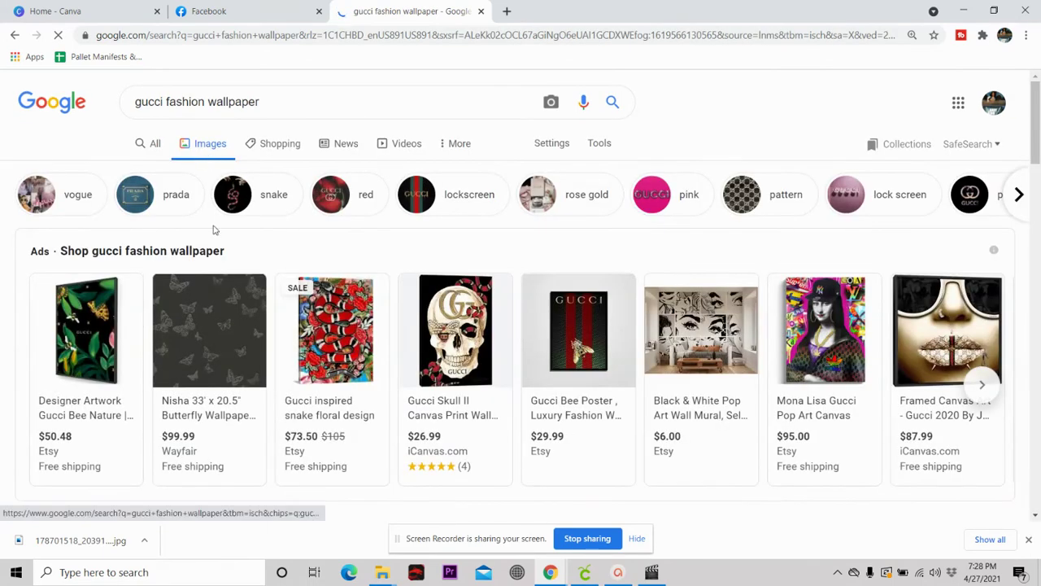
pyautogui.scroll(-3, 731, 325)
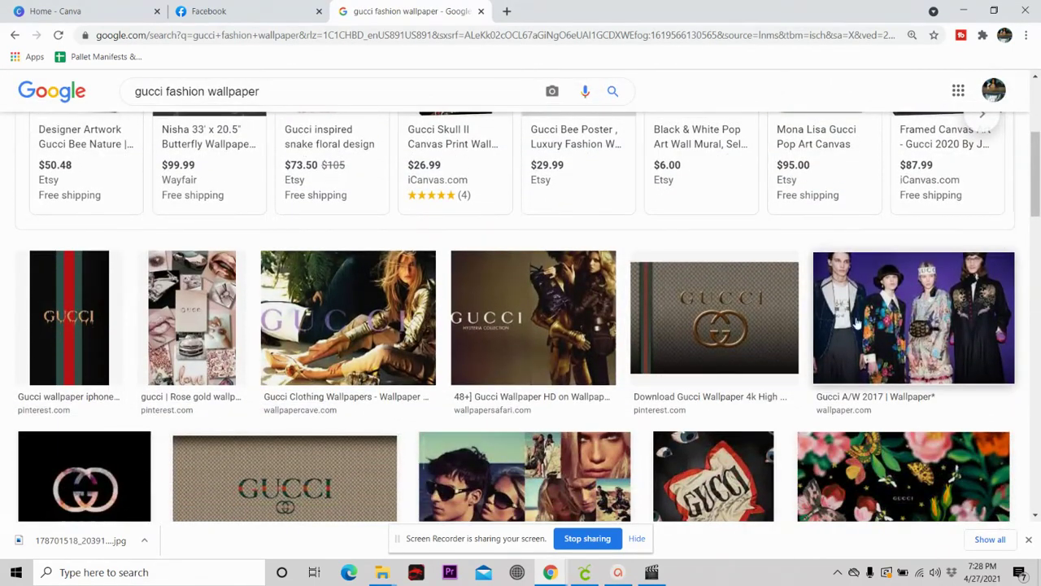
pyautogui.click(93, 328)
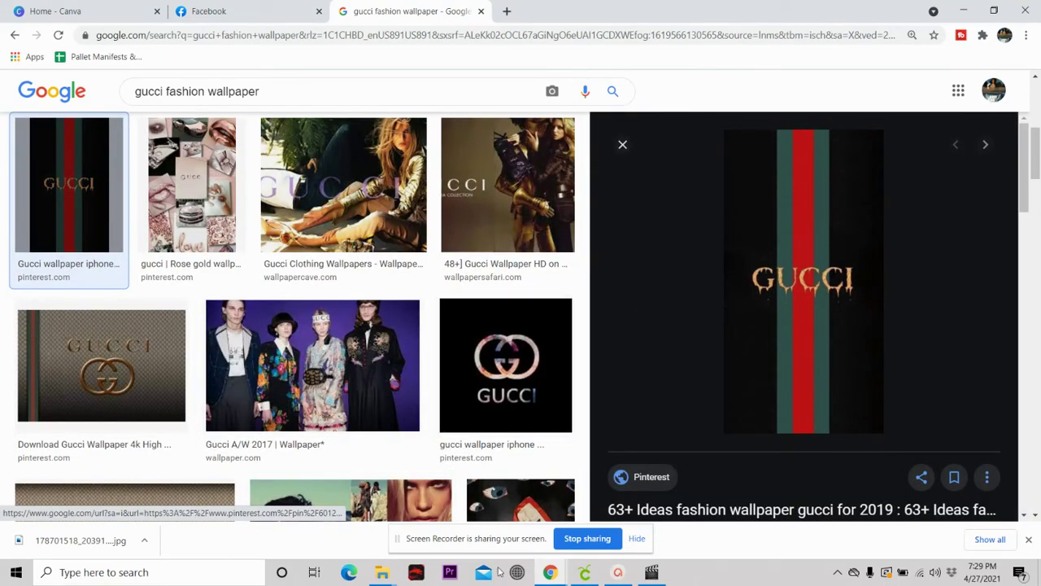
# Launch Snipping Tool and capture the Gucci wallpaper preview as a new snip
pyautogui.click(185, 578)
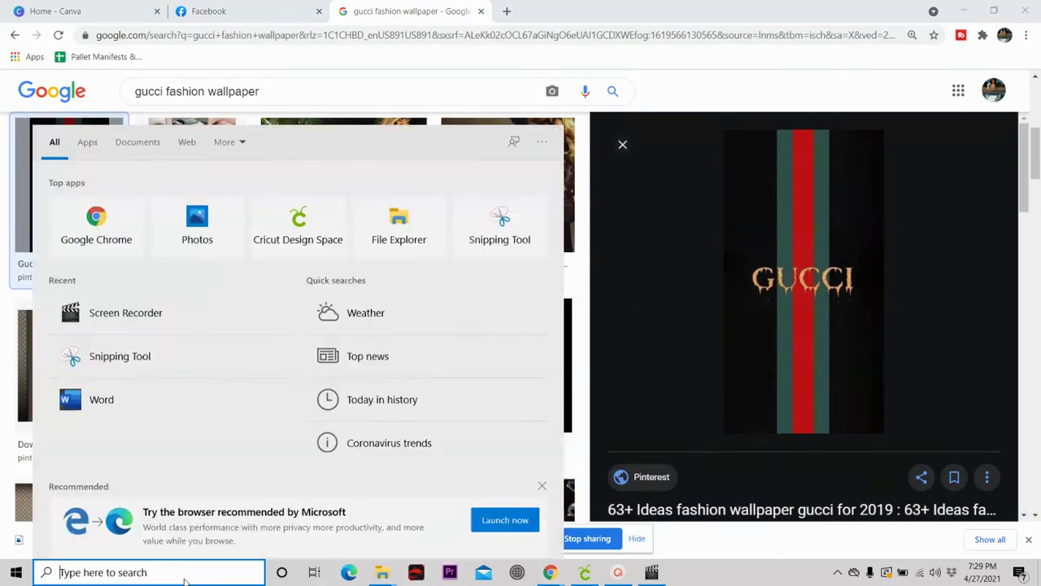
pyautogui.write('sni')
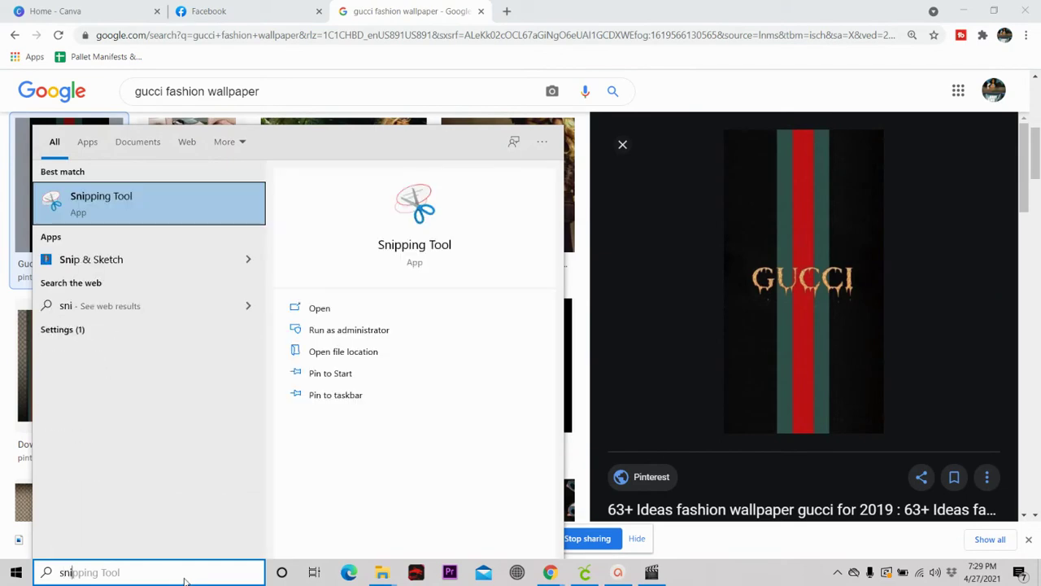
pyautogui.click(319, 308)
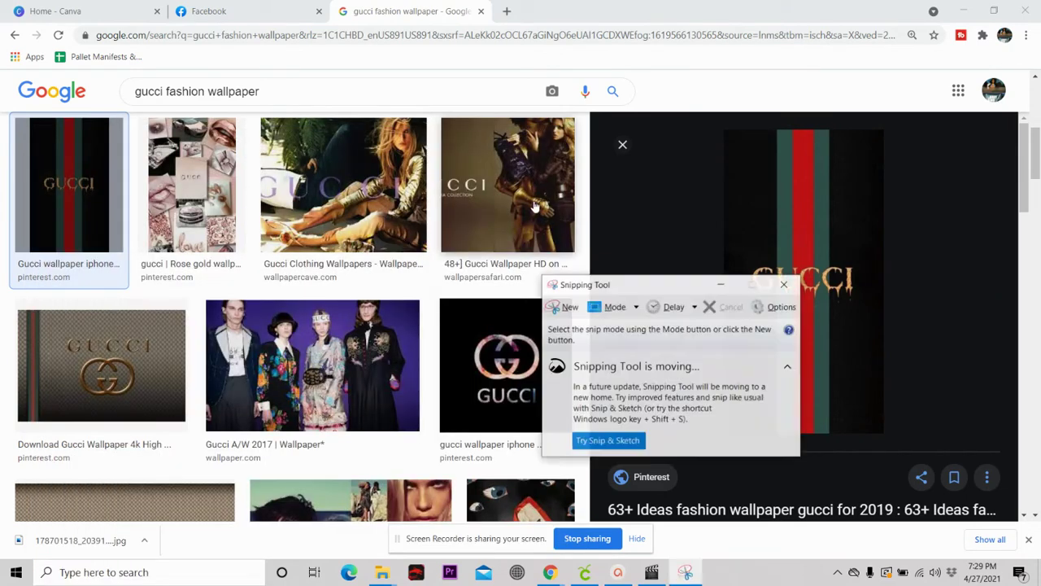
pyautogui.click(559, 313)
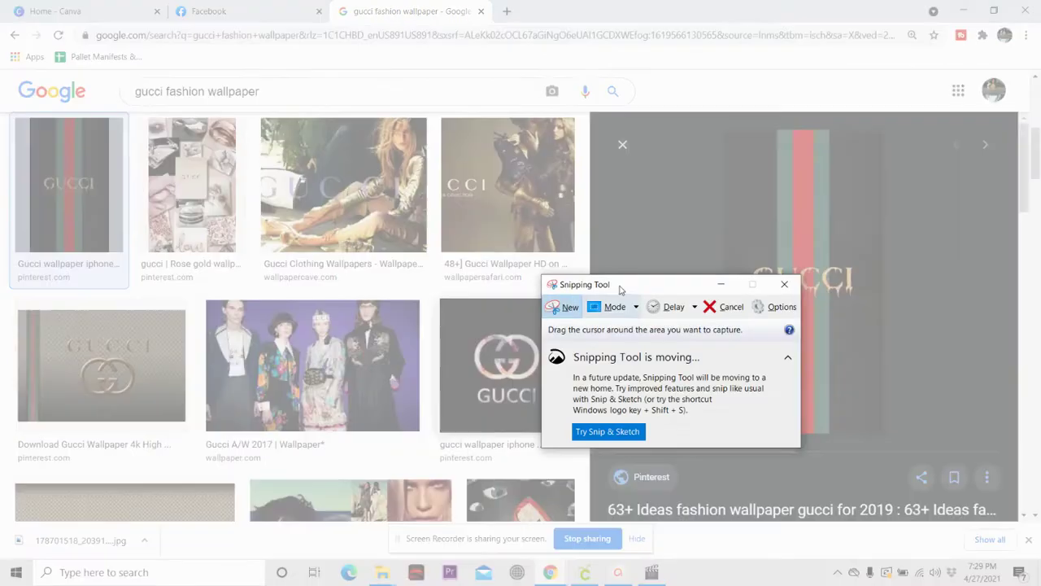
pyautogui.moveTo(645, 289); pyautogui.dragTo(340, 277)
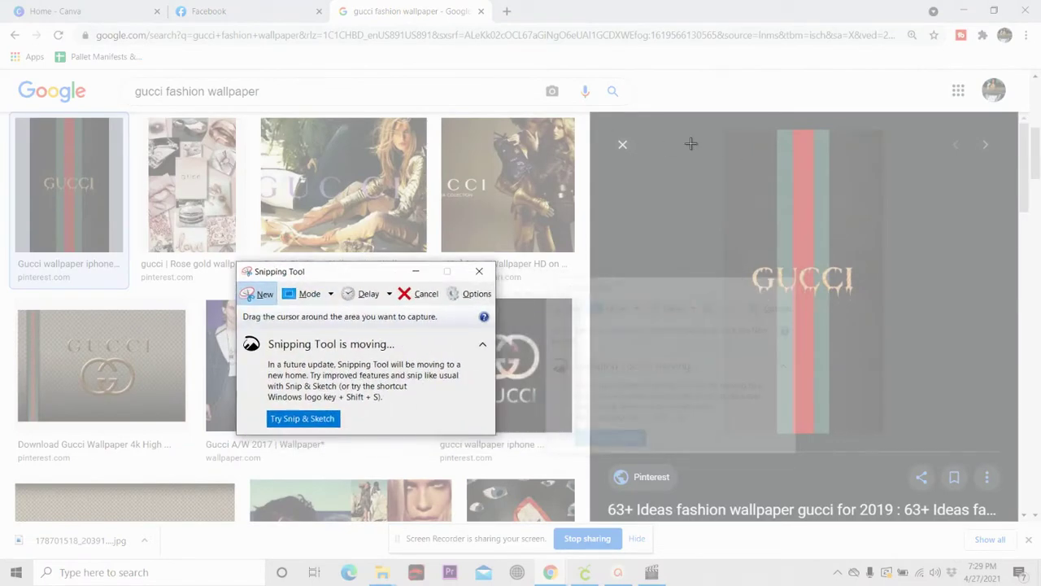
pyautogui.moveTo(677, 140); pyautogui.dragTo(932, 462)
# Copy the snip to the clipboard and go to the Canva home page tab
pyautogui.rightClick(754, 261)
pyautogui.click(783, 281)
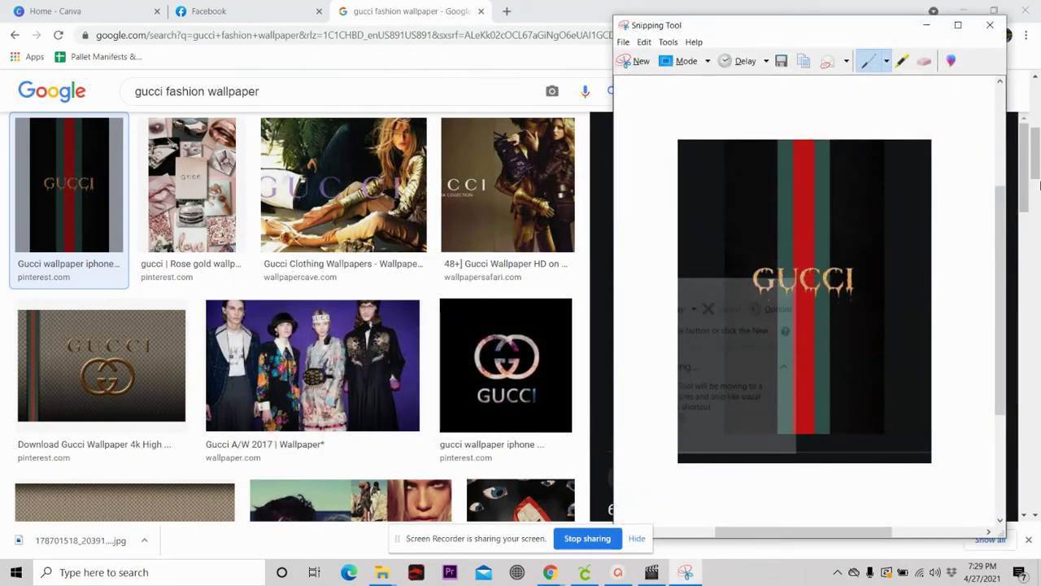
pyautogui.click(70, 12)
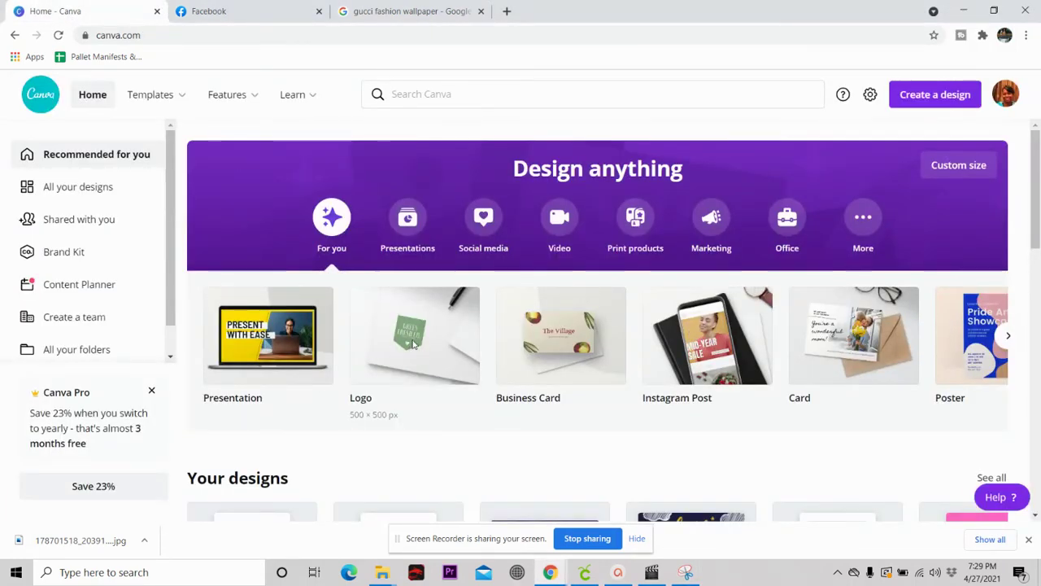
# Start a new Canva logo design with a landscape image frame stretched to fill the page
pyautogui.click(413, 350)
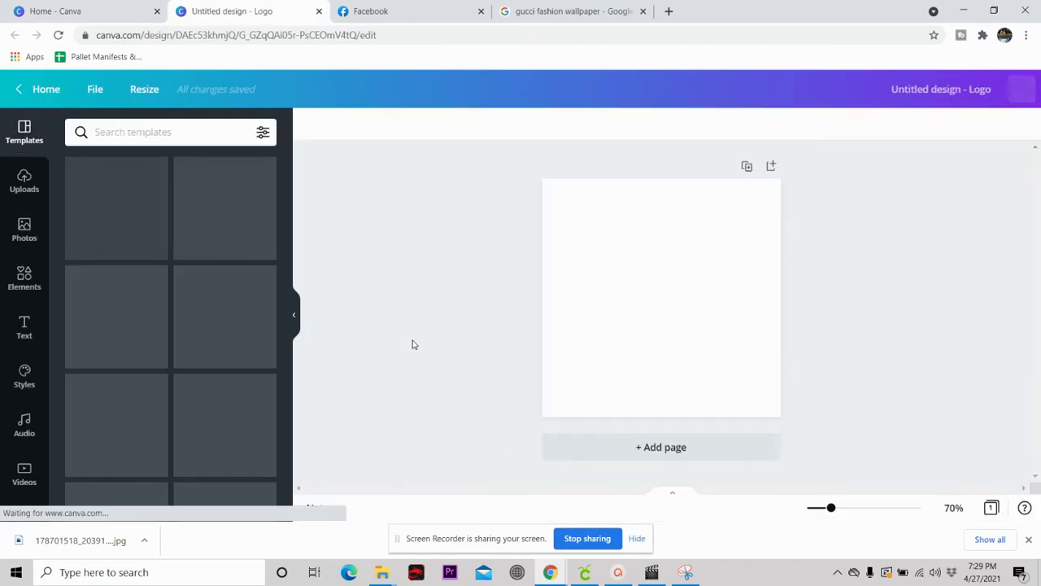
pyautogui.click(24, 279)
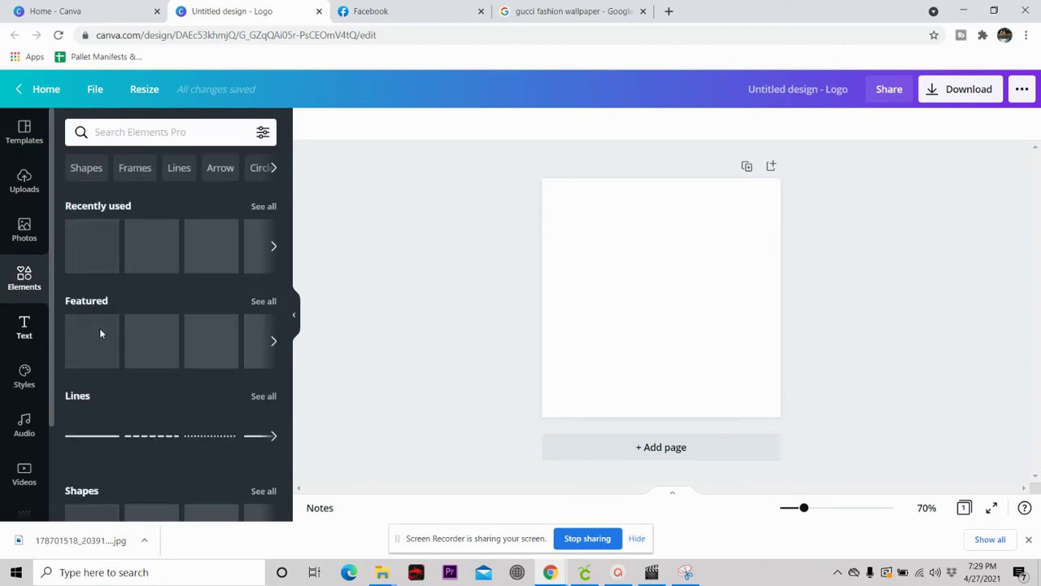
pyautogui.click(142, 251)
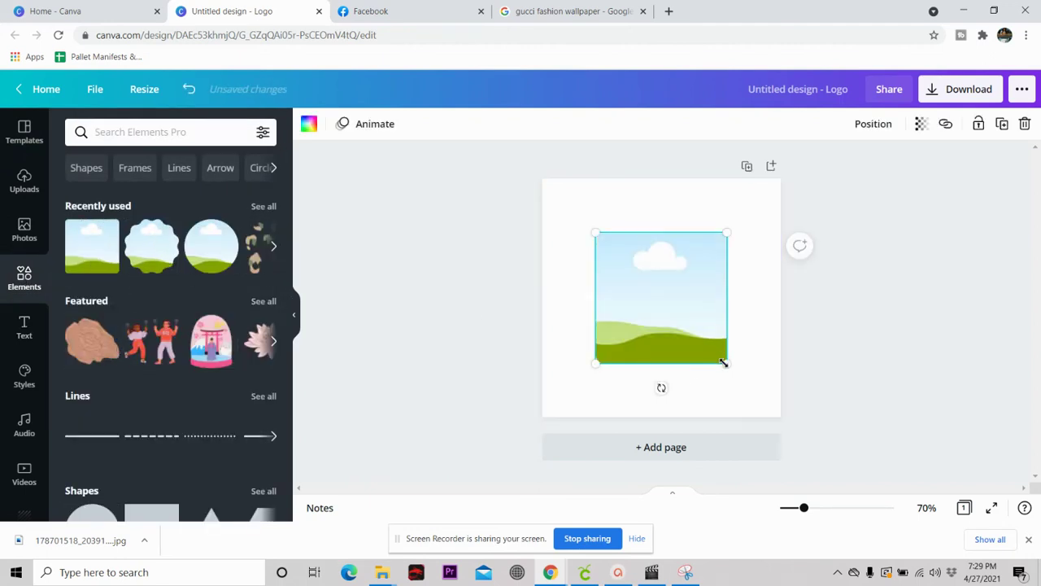
pyautogui.moveTo(724, 363); pyautogui.dragTo(667, 314)
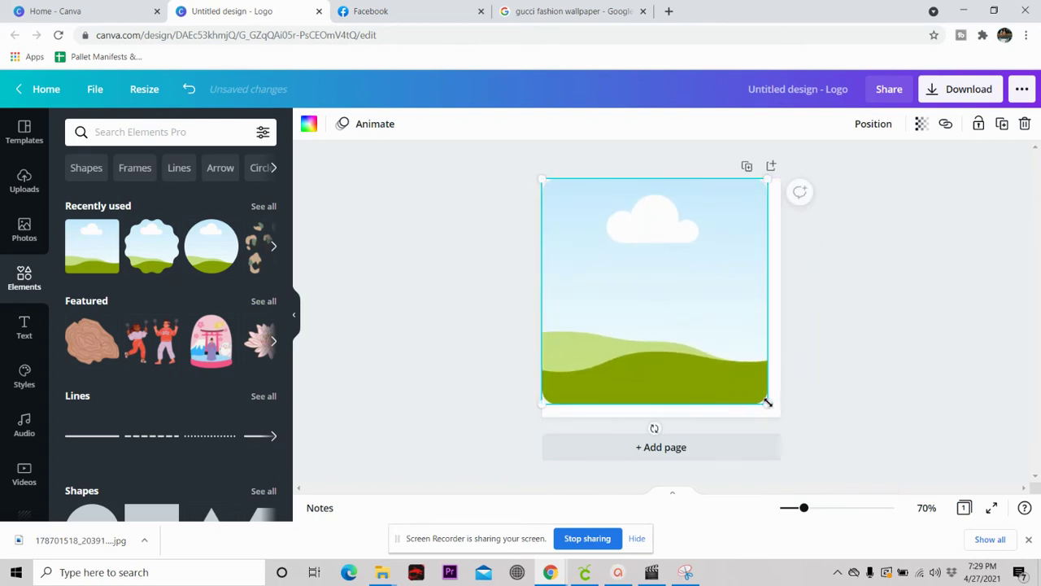
pyautogui.moveTo(770, 405); pyautogui.dragTo(781, 416)
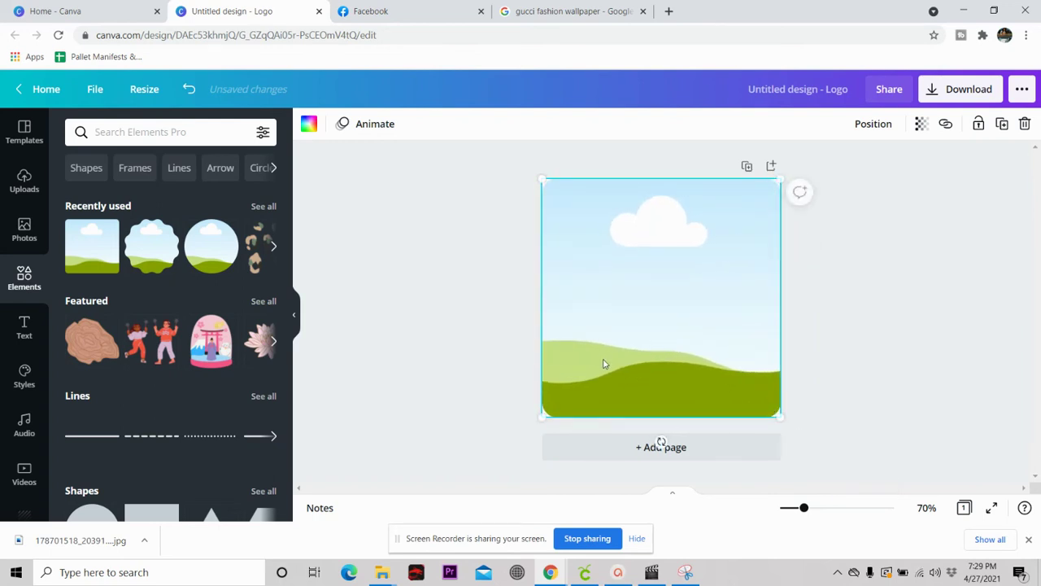
# Paste the copied Gucci snip into the design, then delete the pasted image
pyautogui.hotkey('ctrl', 'v')
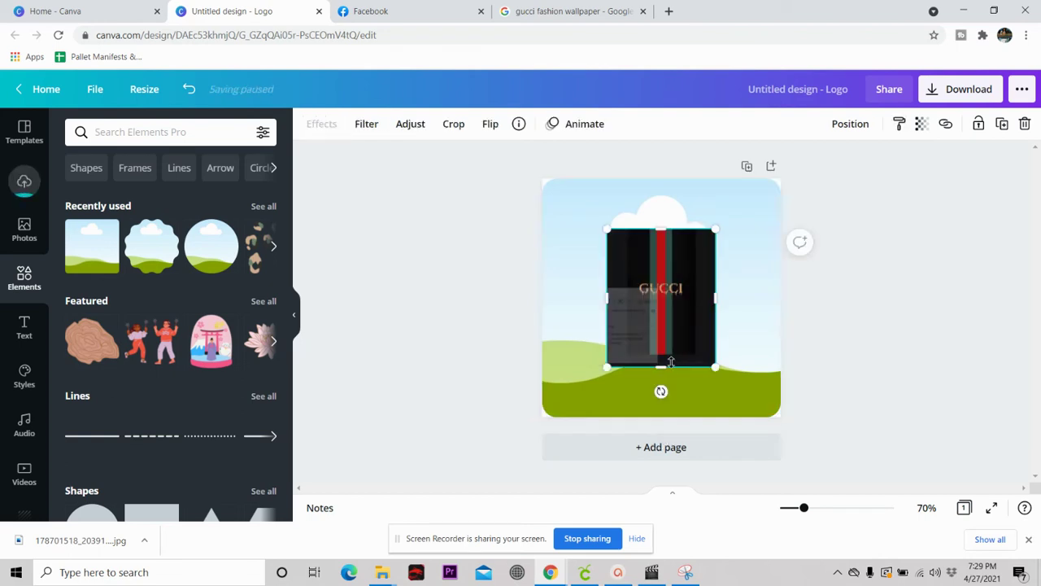
pyautogui.rightClick(658, 280)
pyautogui.click(697, 302)
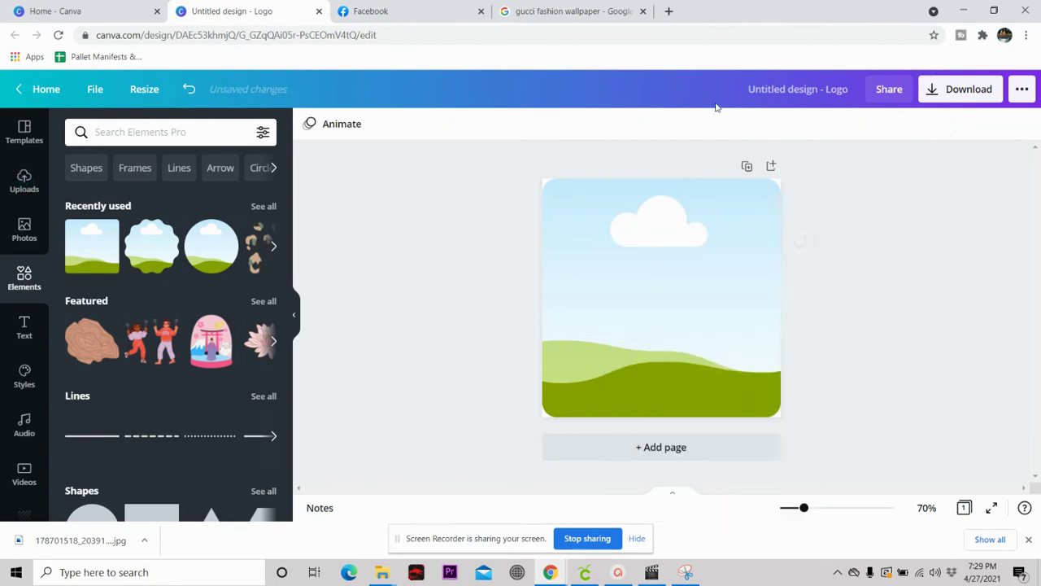
# Snip the Gucci stripe wallpaper preview from the image results and copy the snip
pyautogui.click(569, 11)
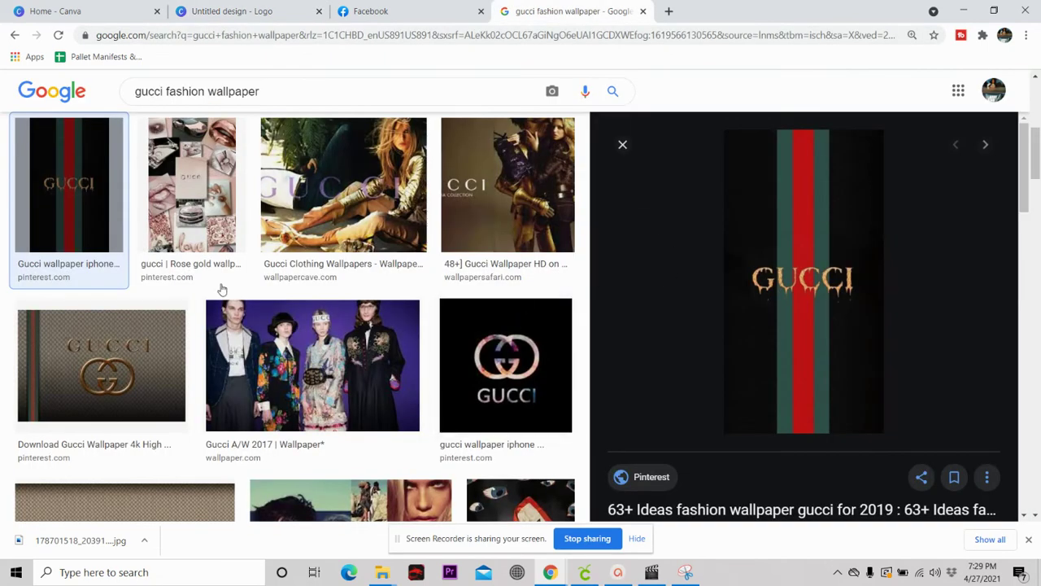
pyautogui.click(689, 575)
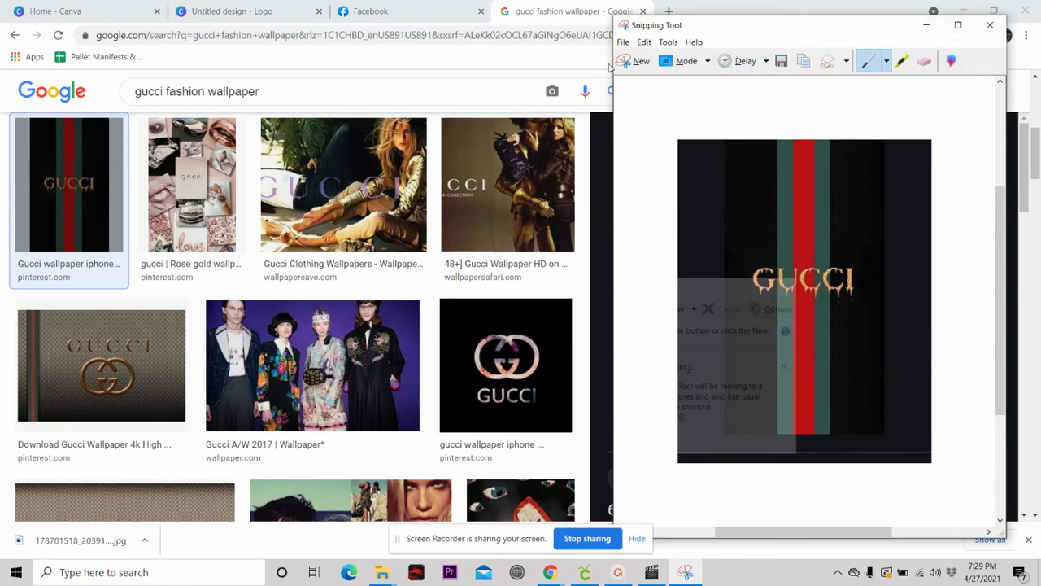
pyautogui.click(636, 62)
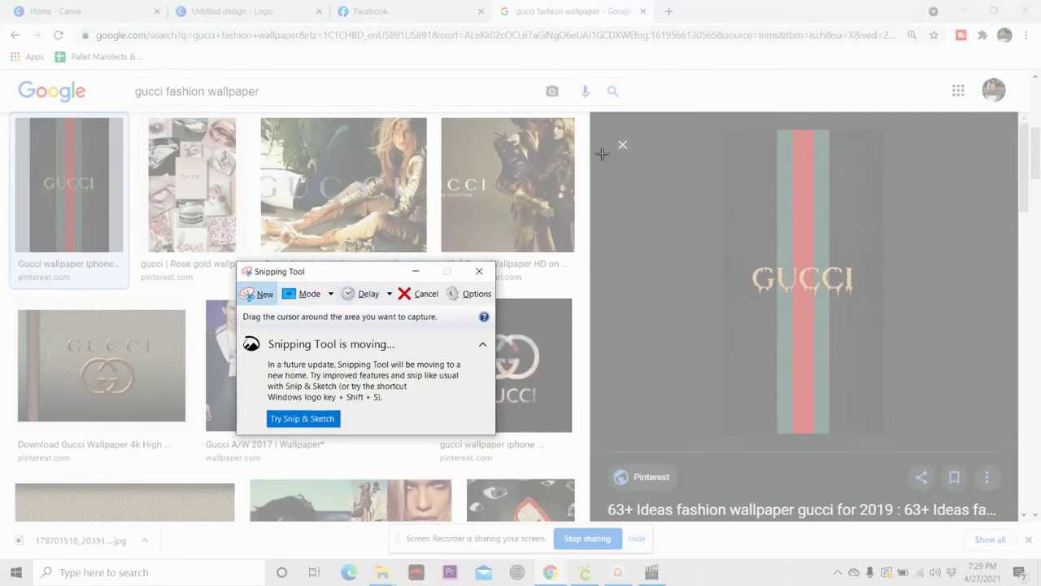
pyautogui.moveTo(646, 134); pyautogui.dragTo(937, 440)
pyautogui.rightClick(796, 289)
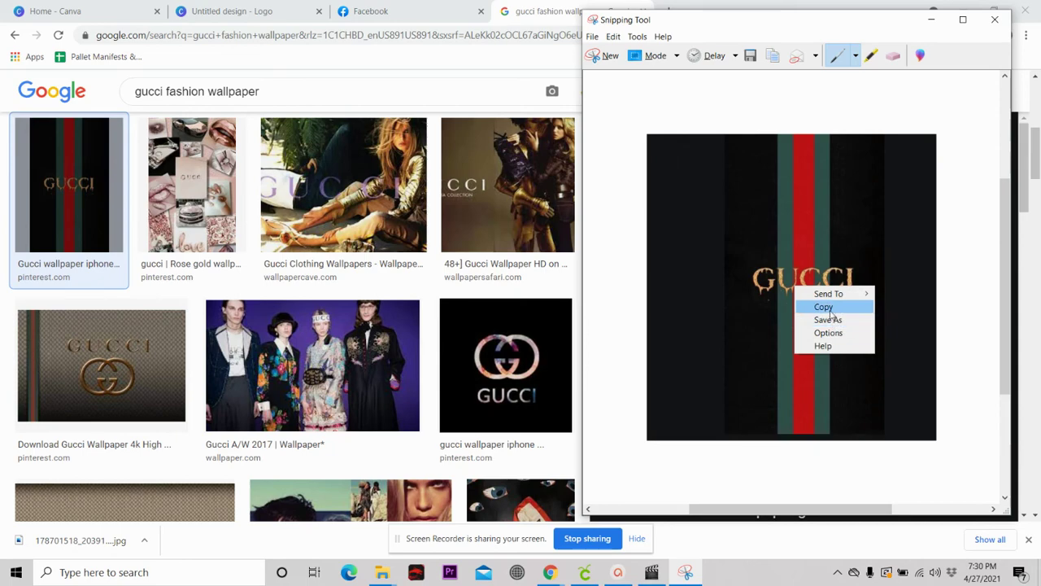
pyautogui.click(823, 307)
# Paste the Gucci stripe snip into the logo's page-filling frame, replacing the landscape placeholder
pyautogui.click(82, 11)
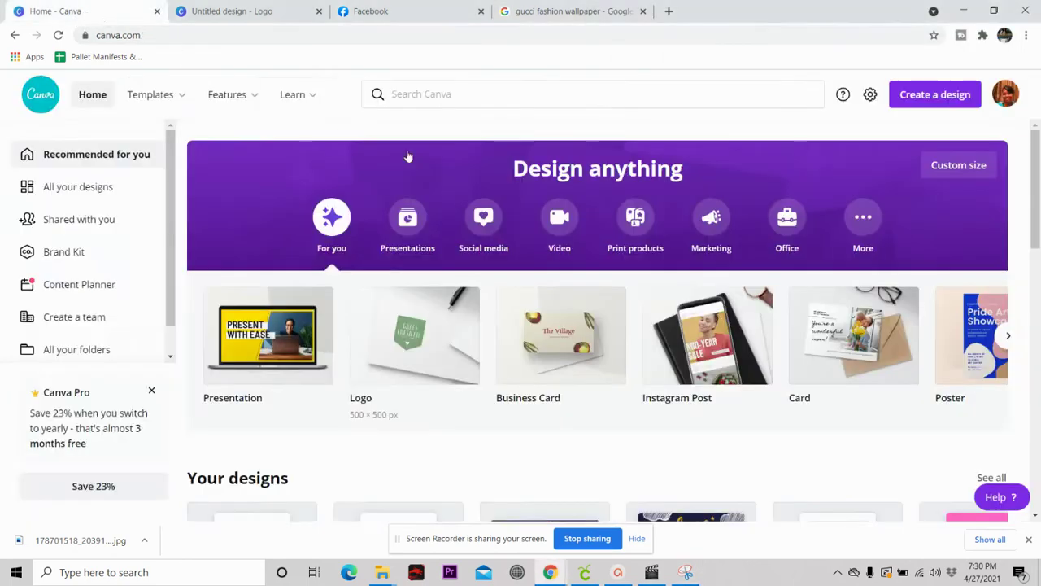
pyautogui.click(240, 11)
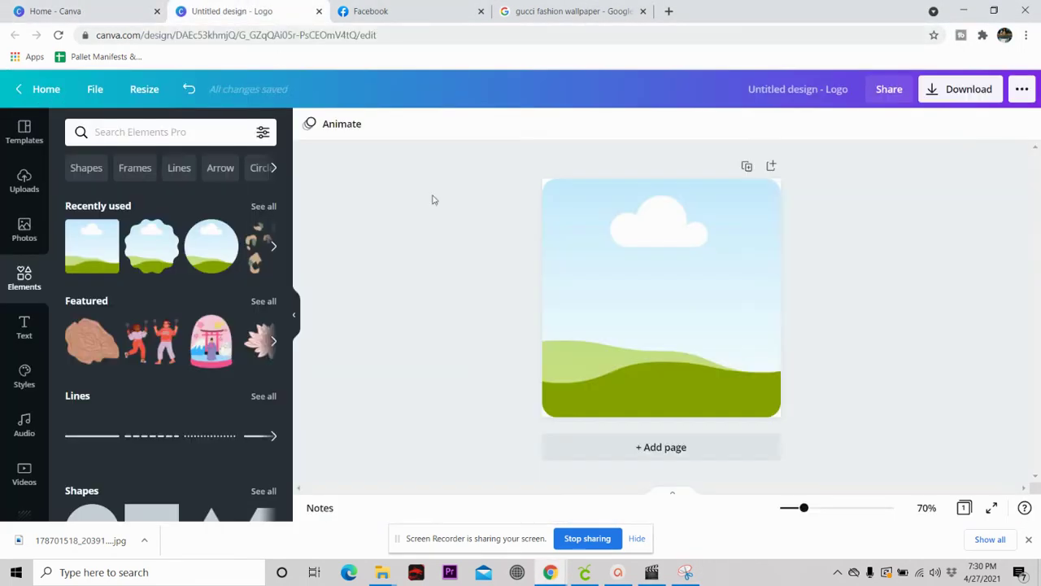
pyautogui.click(598, 366)
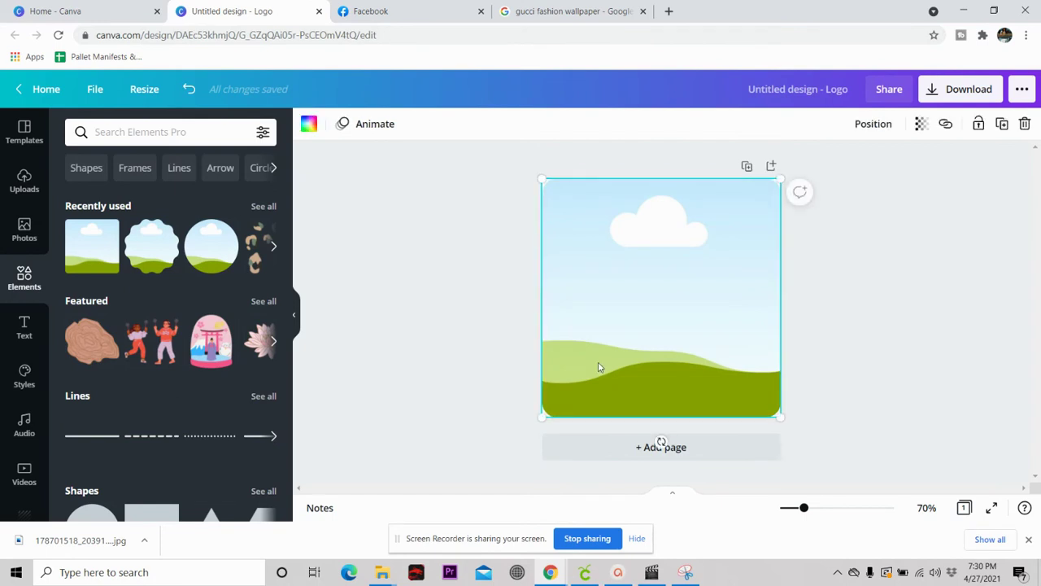
pyautogui.hotkey('ctrl', 'v')
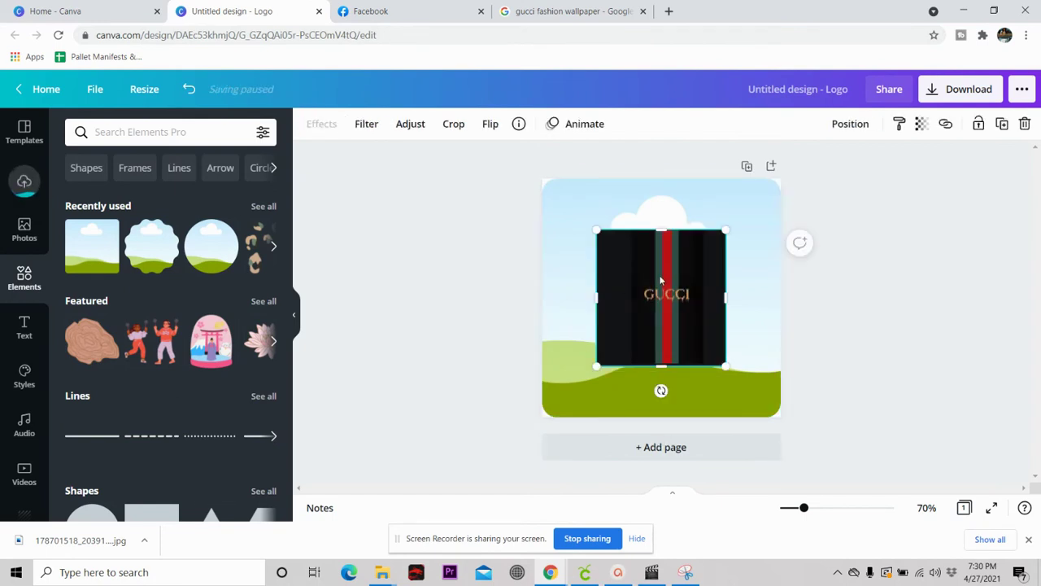
pyautogui.moveTo(661, 280); pyautogui.dragTo(632, 265)
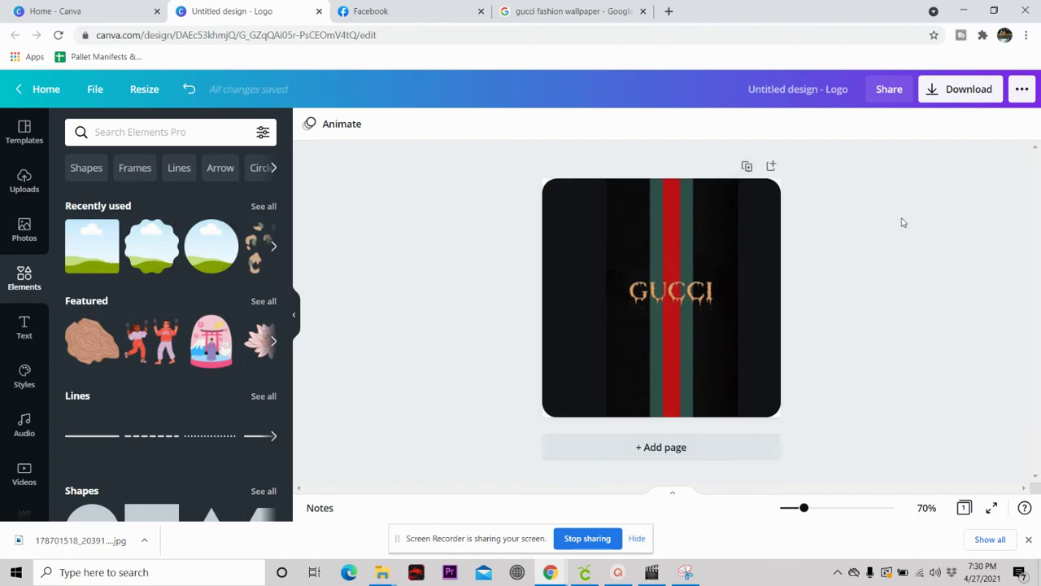
# Download the logo design as PNG 'Untitled design (42).png' and minimize Chrome
pyautogui.click(963, 91)
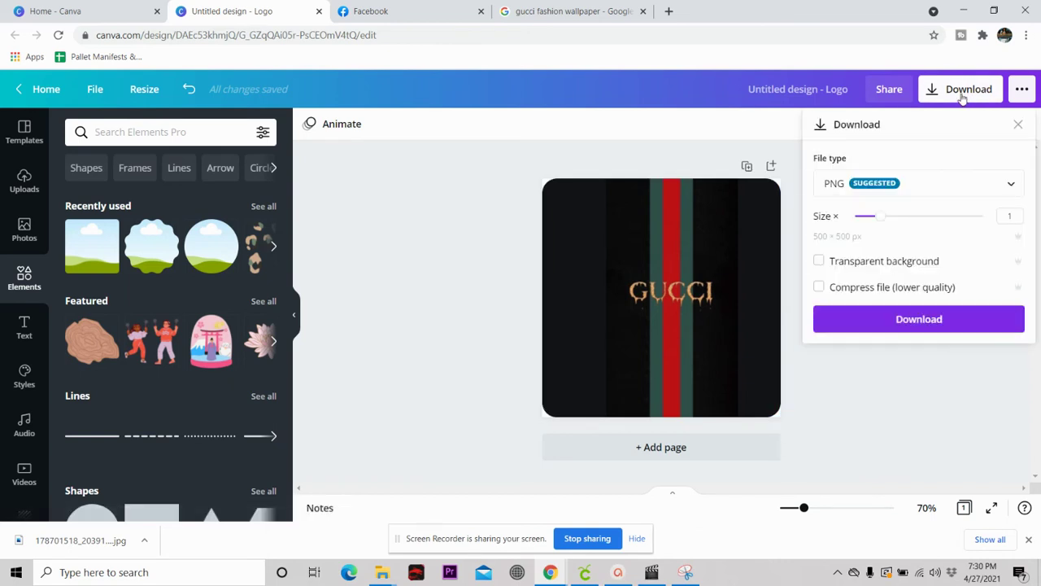
pyautogui.click(941, 320)
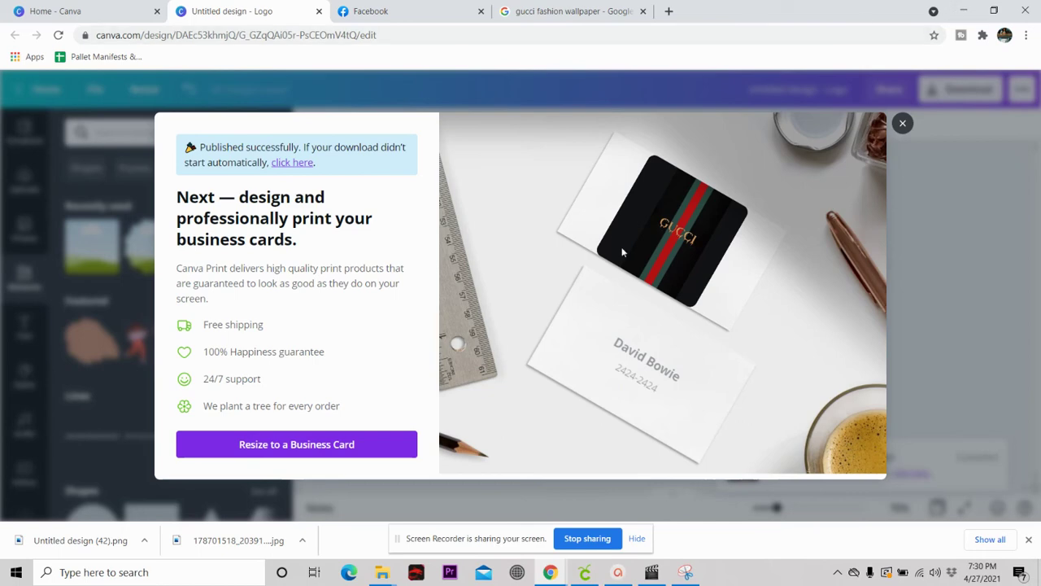
pyautogui.click(967, 10)
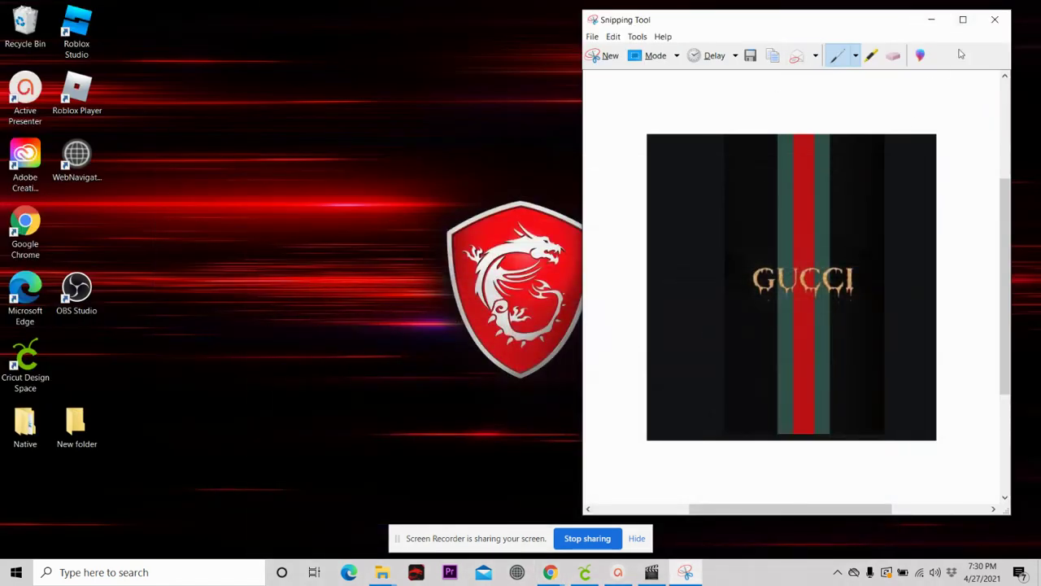
# In Cricut Design Space, load 'Untitled design (42)' from Downloads into Upload Image
pyautogui.click(932, 19)
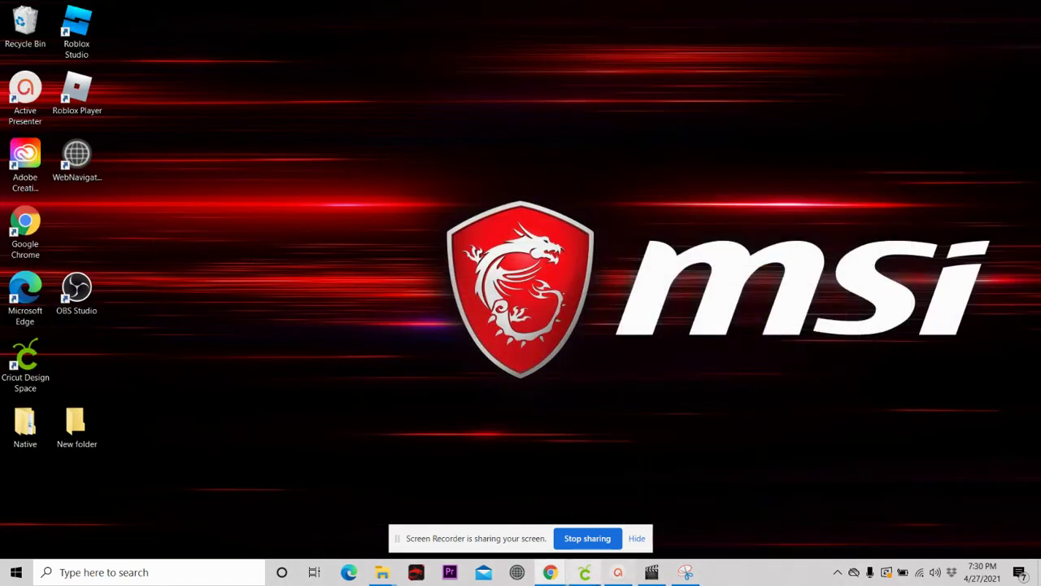
pyautogui.click(584, 573)
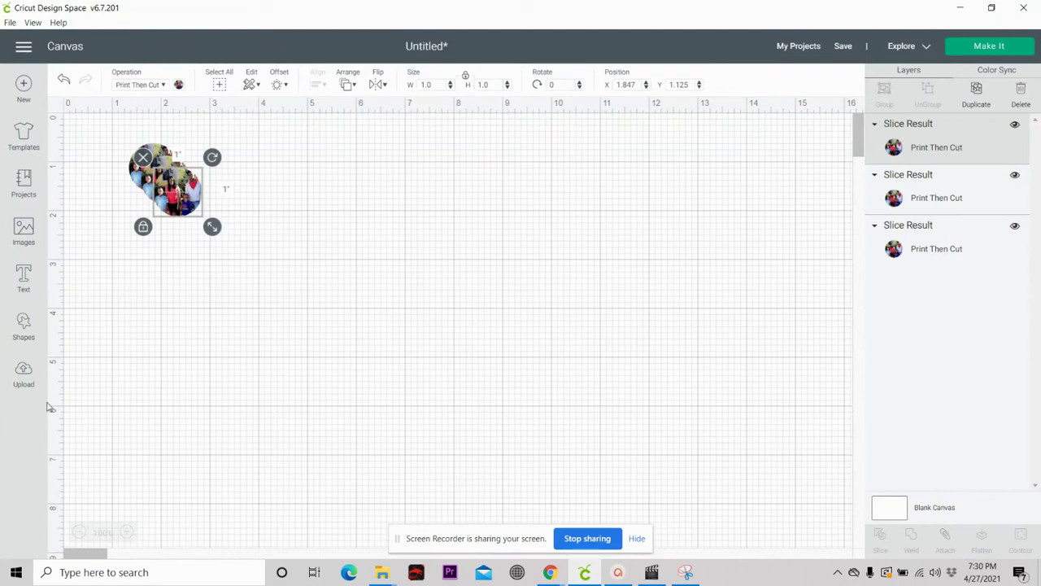
pyautogui.click(23, 373)
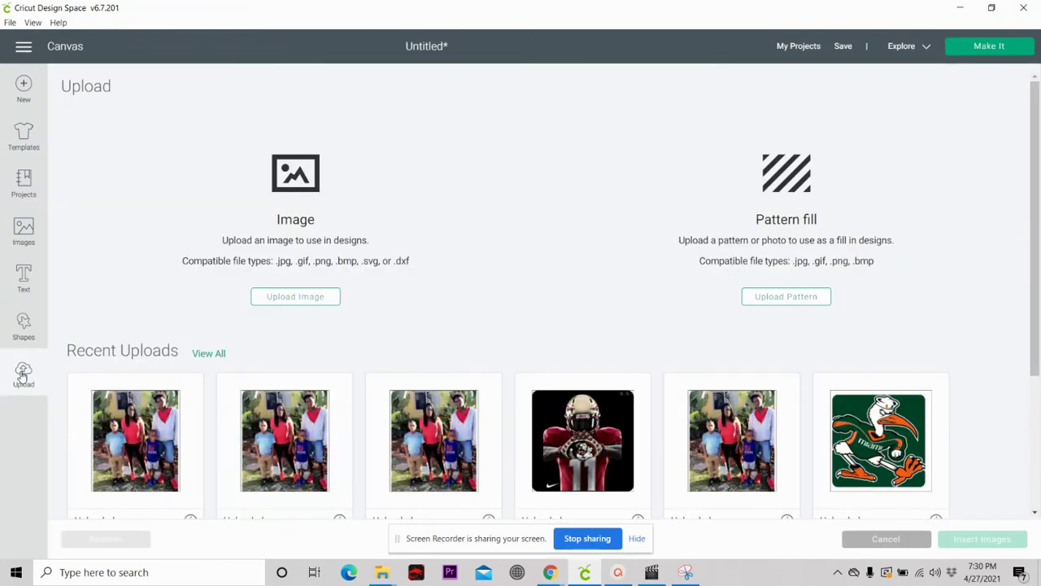
pyautogui.click(286, 298)
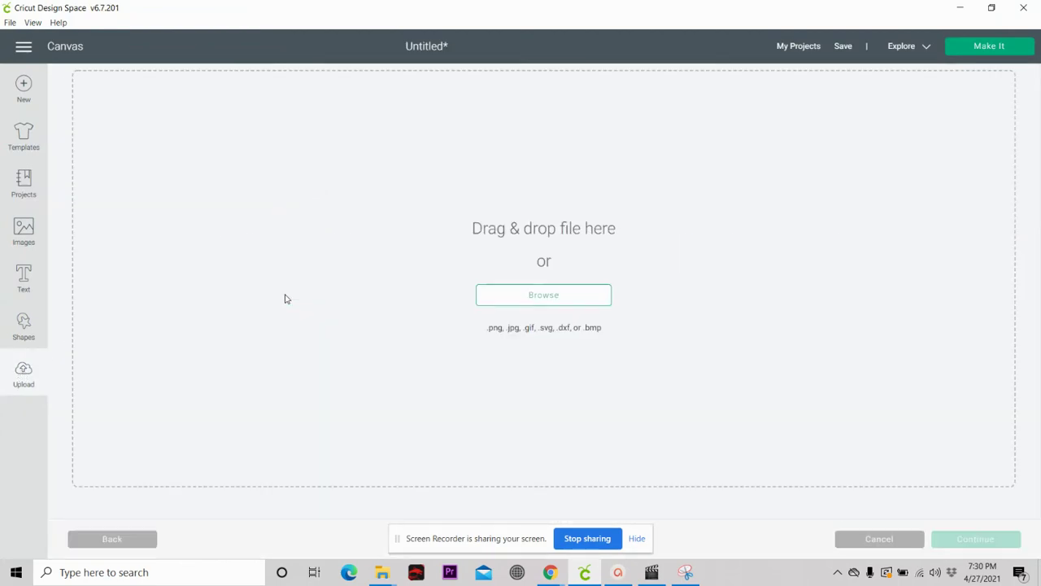
pyautogui.click(543, 298)
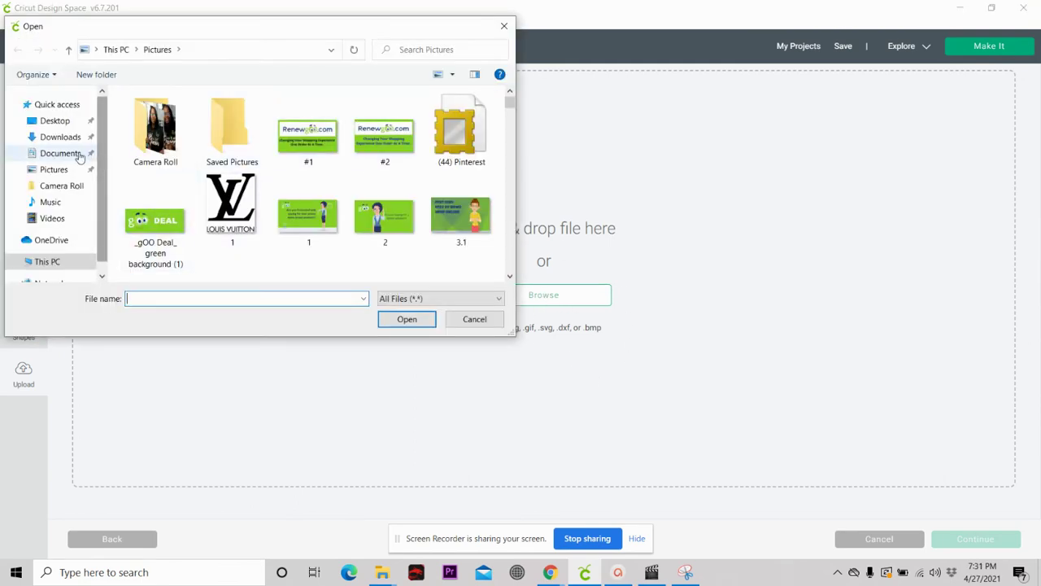
pyautogui.click(70, 137)
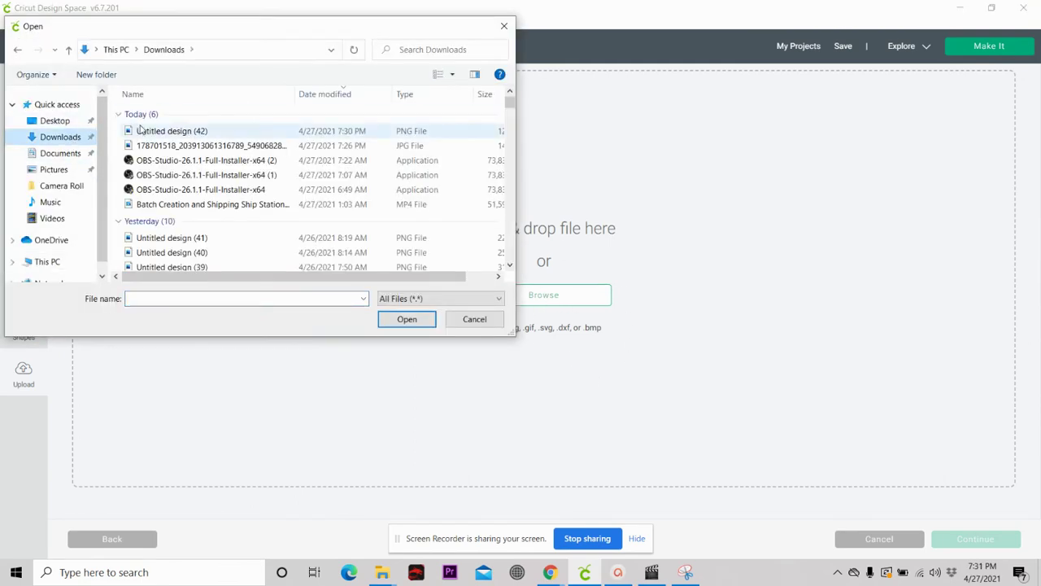
pyautogui.click(147, 132)
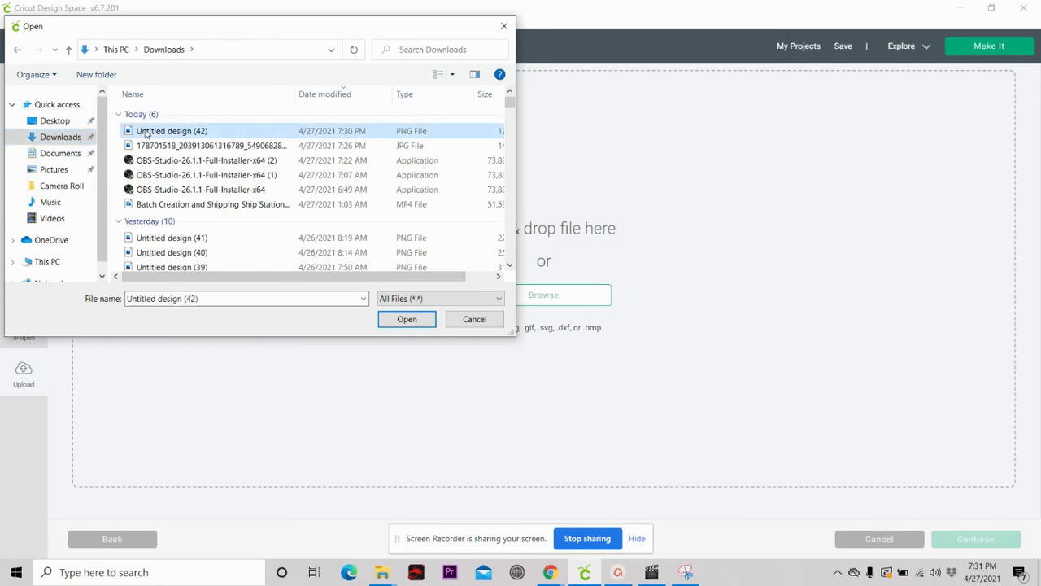
pyautogui.click(410, 321)
# Upload the Gucci image as a Complex, Print Then Cut image and select it in Recent Uploads
pyautogui.click(637, 379)
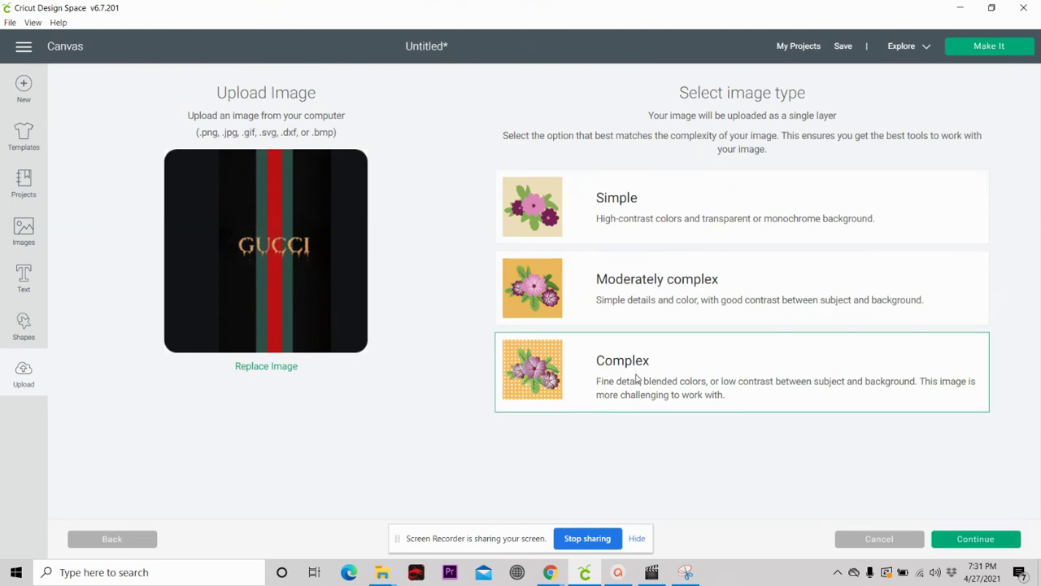
pyautogui.click(986, 548)
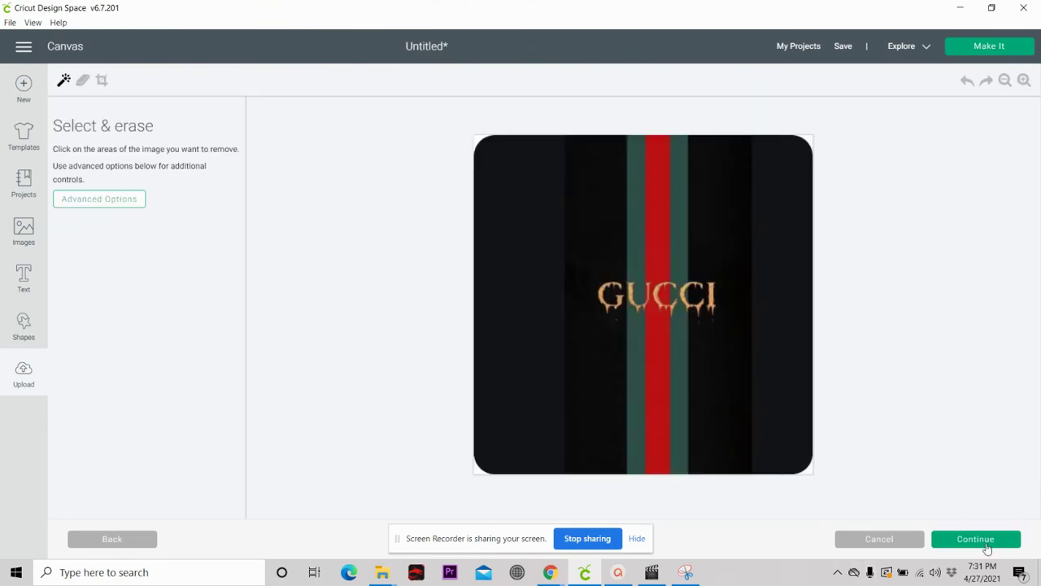
pyautogui.click(977, 538)
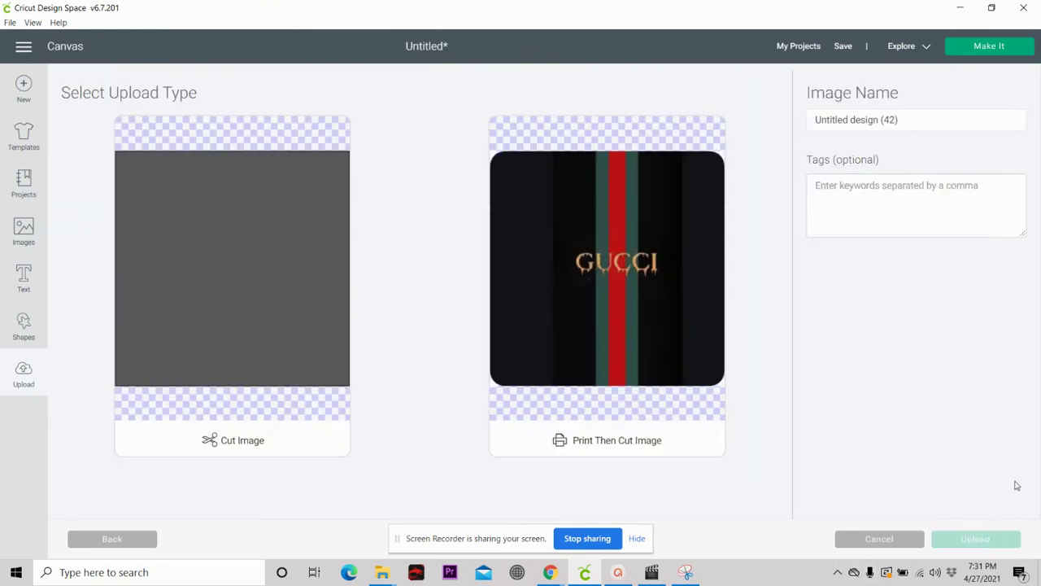
pyautogui.click(635, 355)
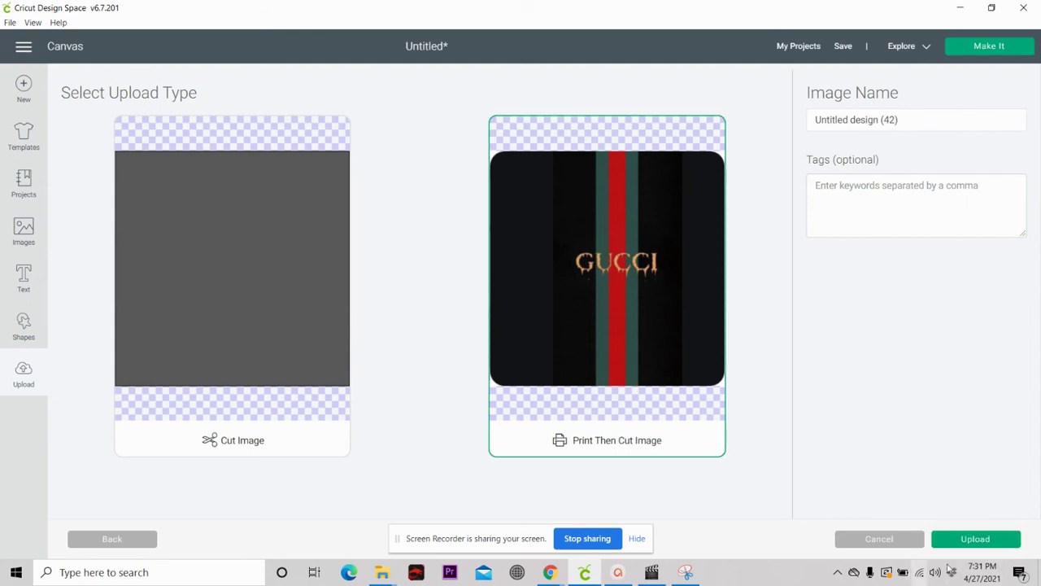
pyautogui.click(976, 540)
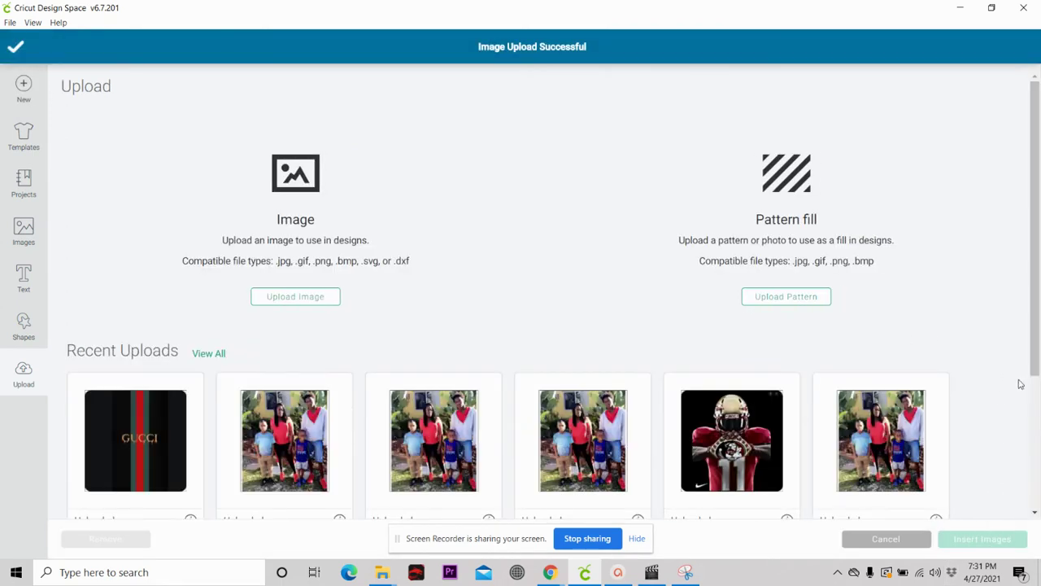
pyautogui.click(138, 443)
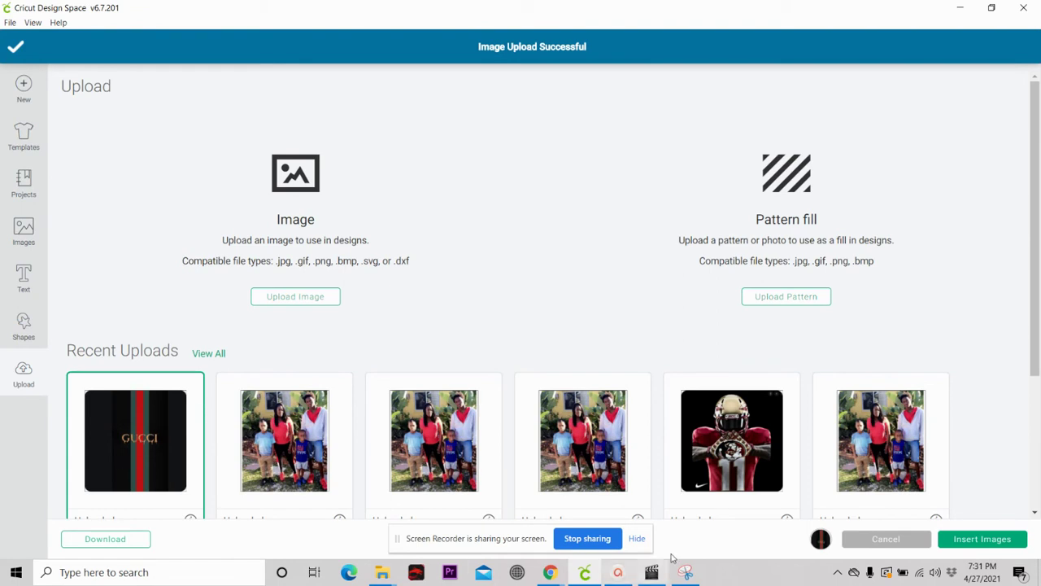
# Insert the Gucci image to the right of the photos and place a Circle shape over it
pyautogui.click(982, 541)
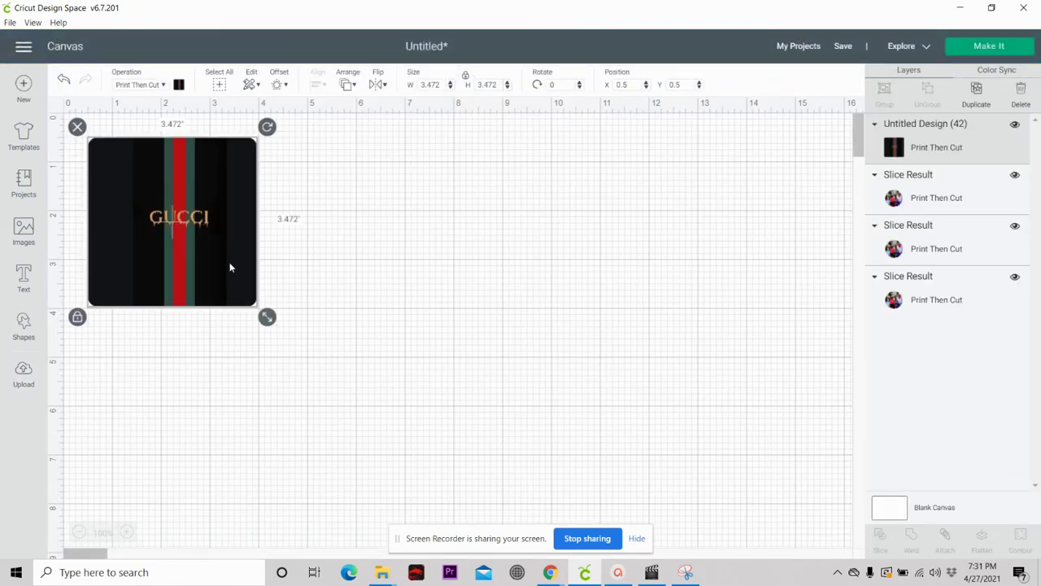
pyautogui.moveTo(230, 268); pyautogui.dragTo(673, 328)
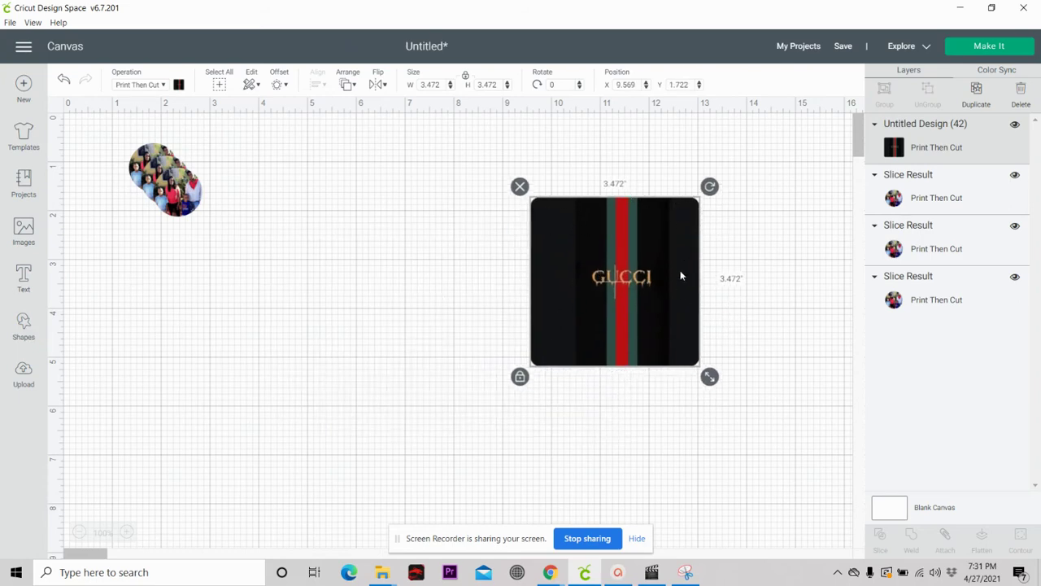
pyautogui.click(23, 323)
pyautogui.click(127, 232)
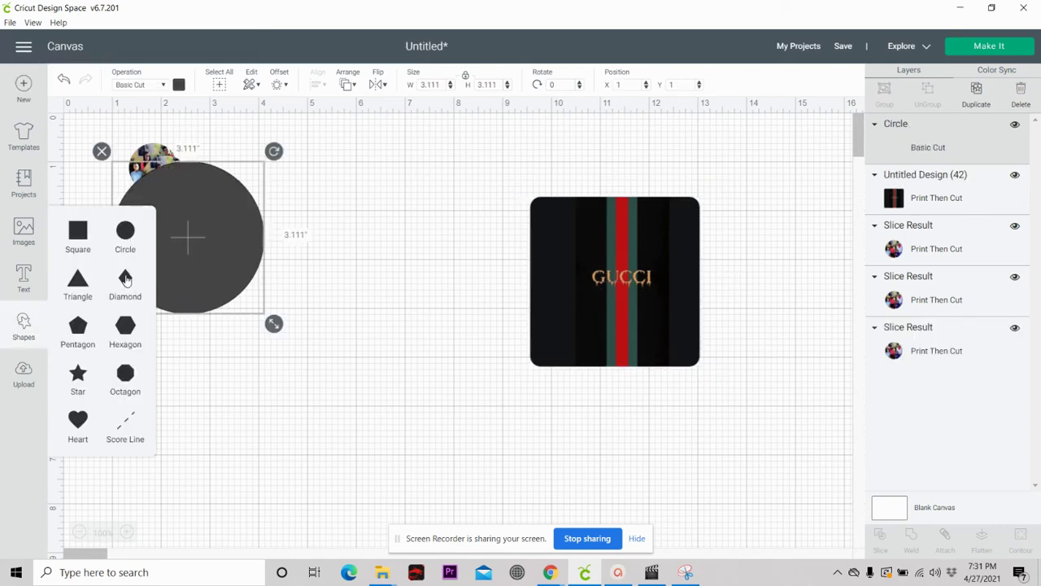
pyautogui.moveTo(186, 251); pyautogui.dragTo(614, 297)
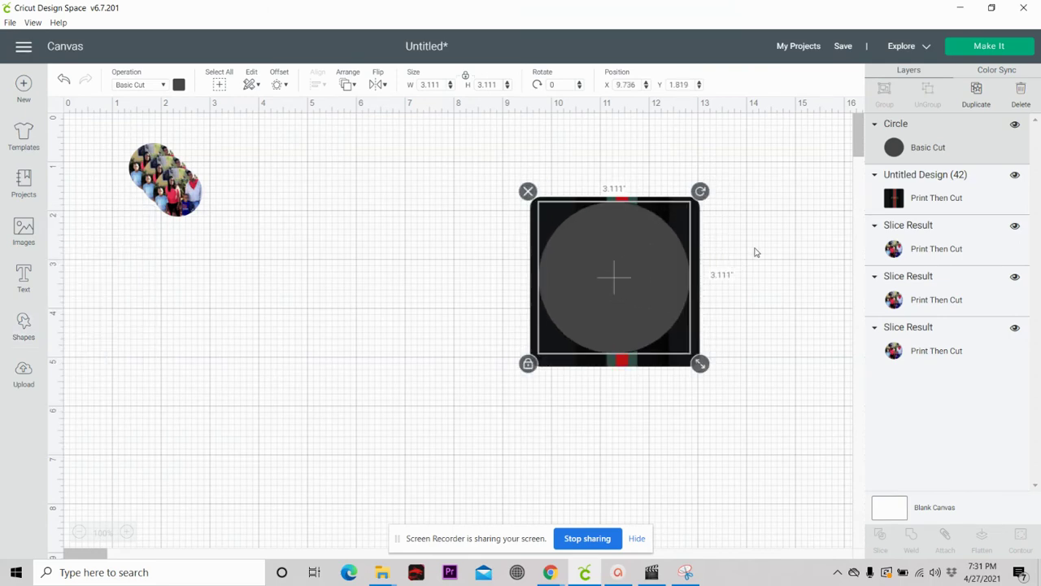
# Slice the circle out of the Gucci image and delete the leftover circle and square pieces
pyautogui.click(757, 248)
pyautogui.moveTo(472, 161); pyautogui.dragTo(744, 459)
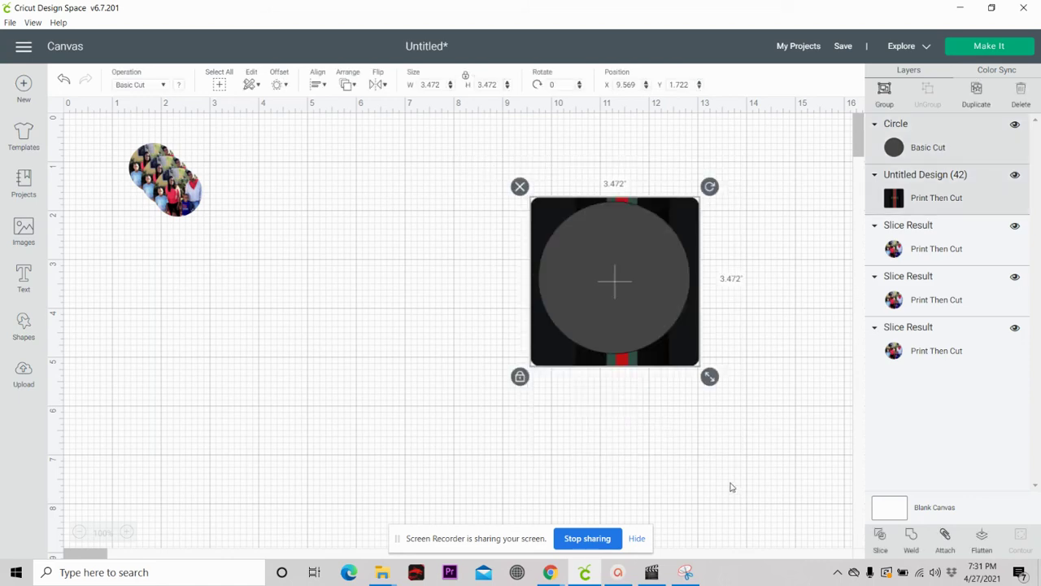
pyautogui.click(880, 538)
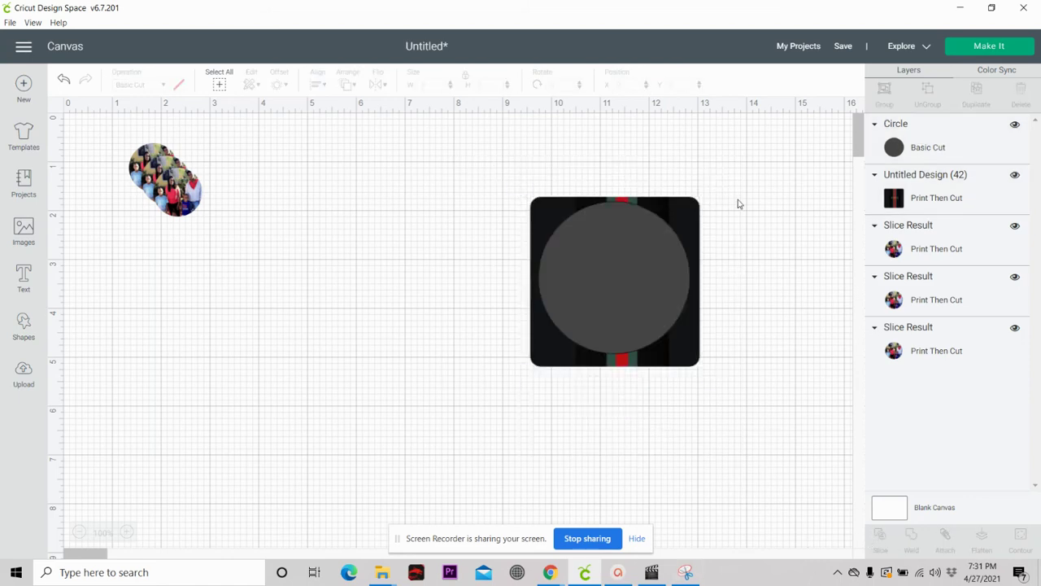
pyautogui.moveTo(683, 220); pyautogui.dragTo(428, 314)
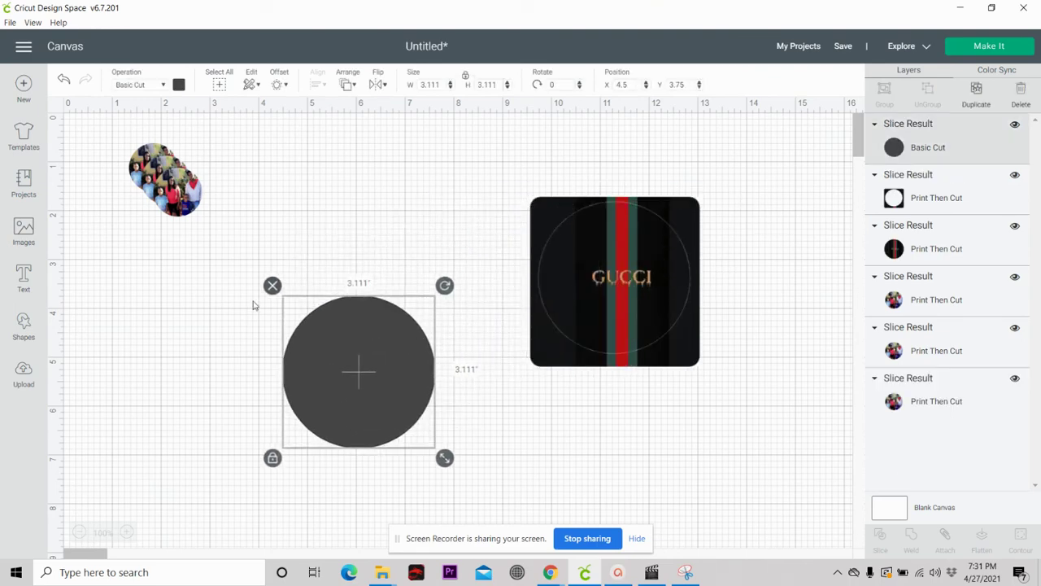
pyautogui.click(271, 286)
pyautogui.moveTo(533, 209); pyautogui.dragTo(340, 309)
pyautogui.click(324, 285)
# Unlock proportions and resize the Gucci circle to 1 inch wide by 1 inch high
pyautogui.click(617, 278)
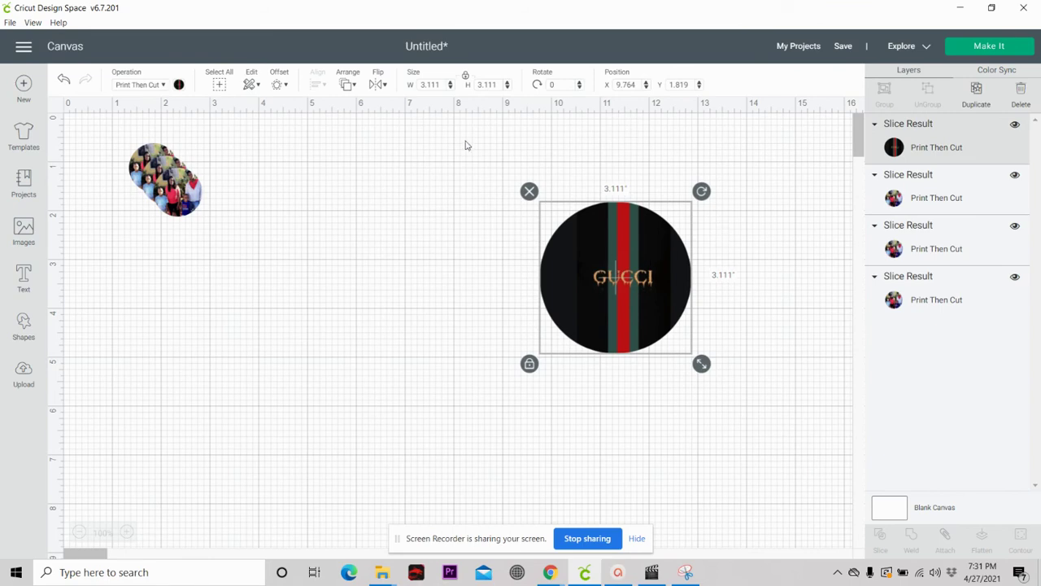
pyautogui.click(465, 76)
pyautogui.doubleClick(442, 84)
pyautogui.write('1')
pyautogui.doubleClick(491, 85)
pyautogui.write('1')
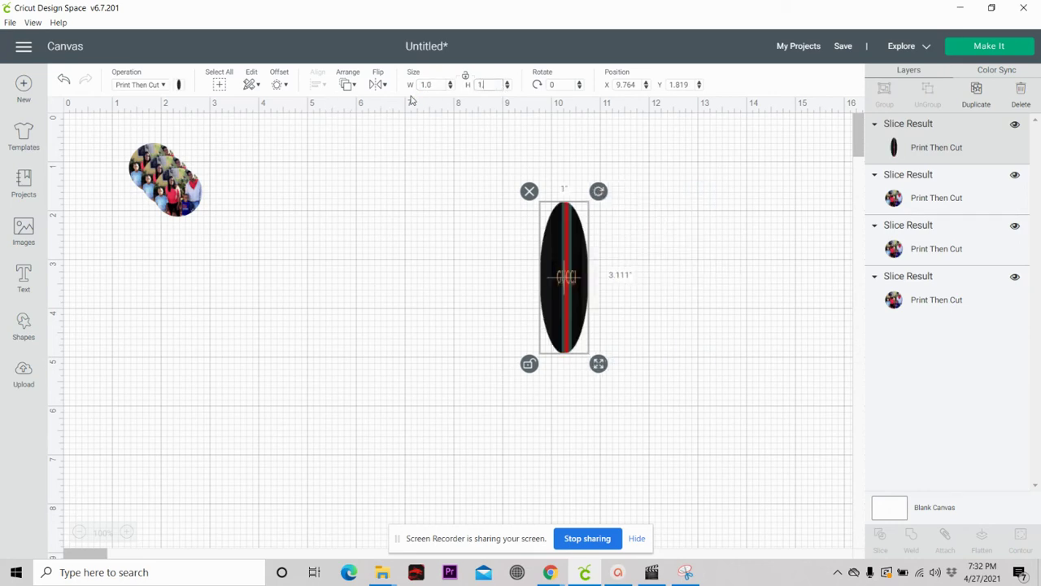
pyautogui.write('.0')
pyautogui.press('Return')
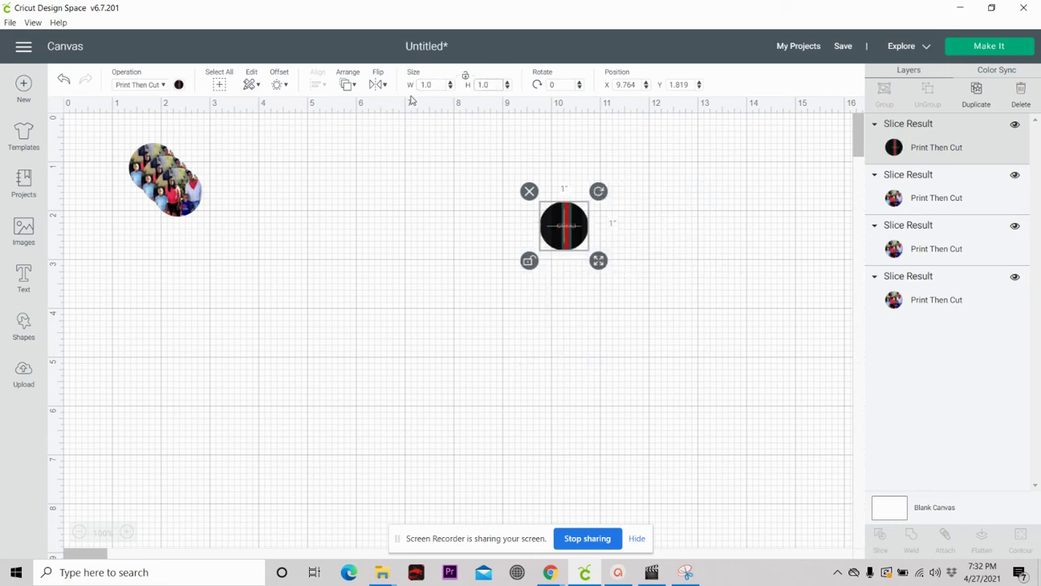
# Duplicate the Gucci circle twice to make three Gucci circles
pyautogui.rightClick(567, 228)
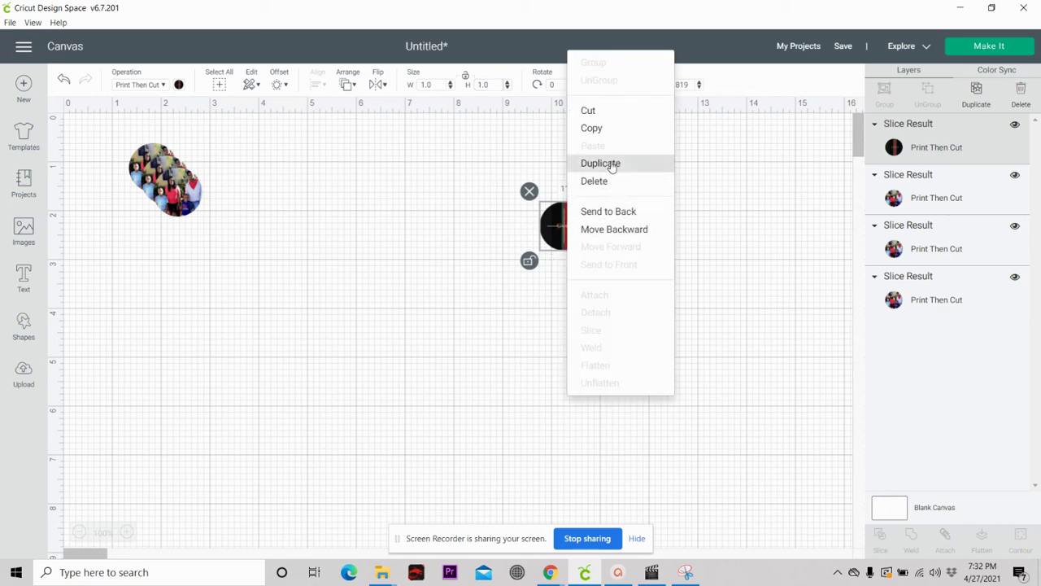
pyautogui.click(601, 163)
pyautogui.rightClick(579, 244)
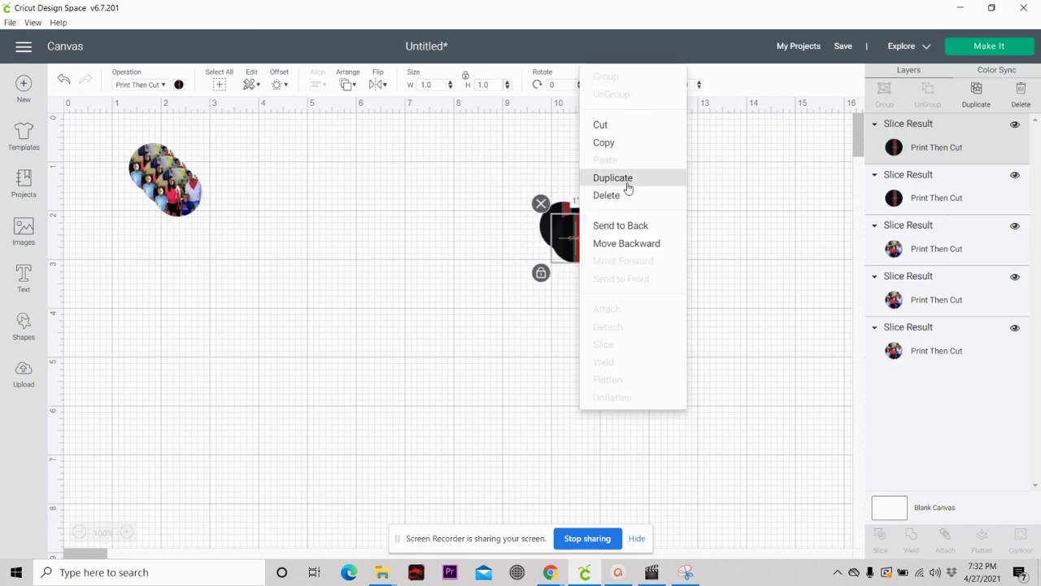
pyautogui.click(628, 181)
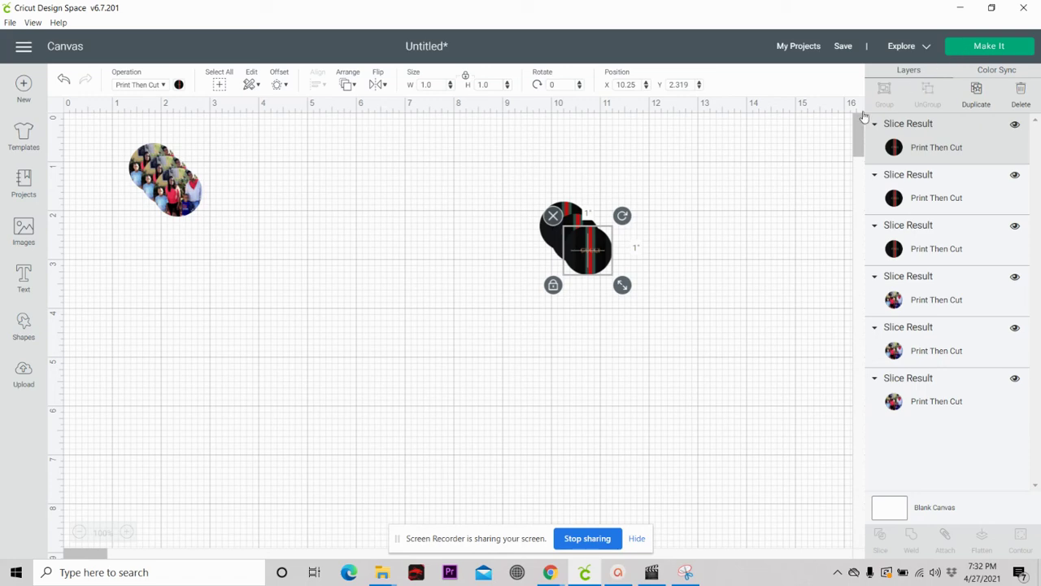
# Go to Make It and drag the six circles on the mat preview into two rows of three
pyautogui.click(1000, 48)
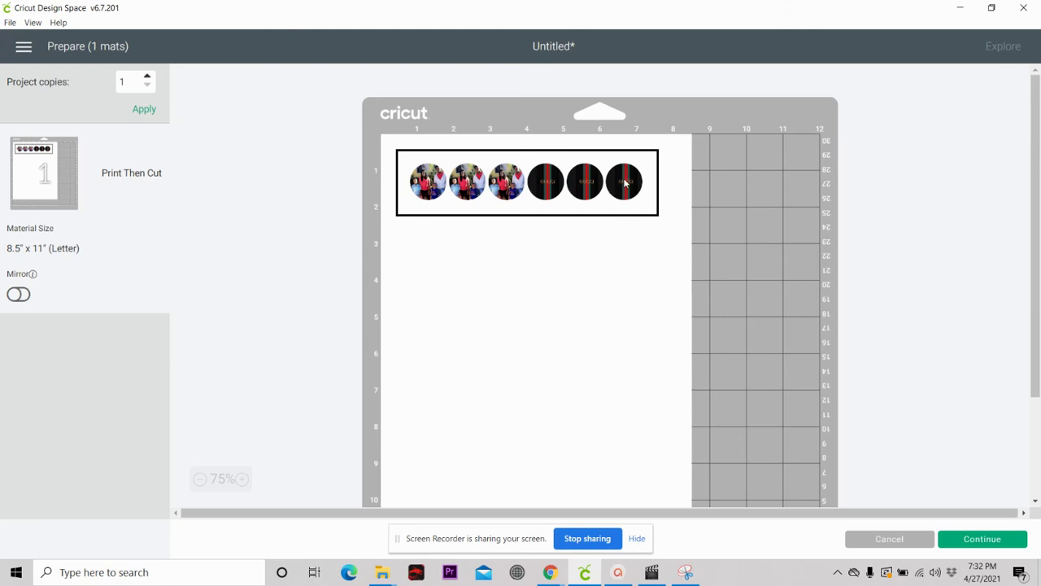
pyautogui.moveTo(624, 182); pyautogui.dragTo(636, 227)
pyautogui.moveTo(578, 195); pyautogui.dragTo(567, 247)
pyautogui.moveTo(539, 185); pyautogui.dragTo(506, 243)
pyautogui.moveTo(511, 180); pyautogui.dragTo(550, 175)
pyautogui.moveTo(429, 187); pyautogui.dragTo(433, 252)
pyautogui.moveTo(469, 182); pyautogui.dragTo(442, 188)
pyautogui.moveTo(513, 245); pyautogui.dragTo(482, 255)
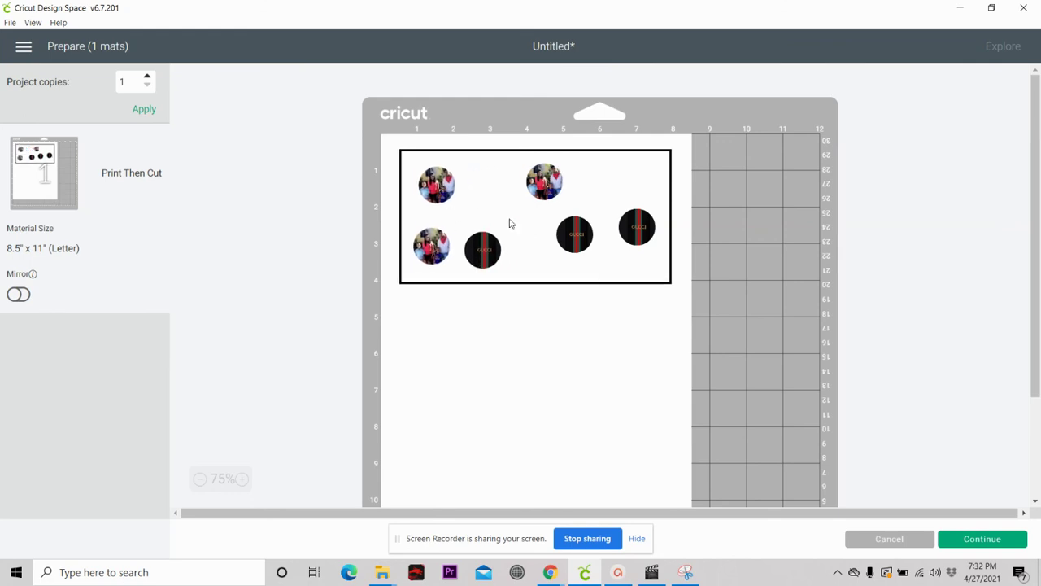
pyautogui.moveTo(537, 189); pyautogui.dragTo(465, 189)
pyautogui.moveTo(579, 233); pyautogui.dragTo(543, 249)
pyautogui.moveTo(639, 216); pyautogui.dragTo(536, 179)
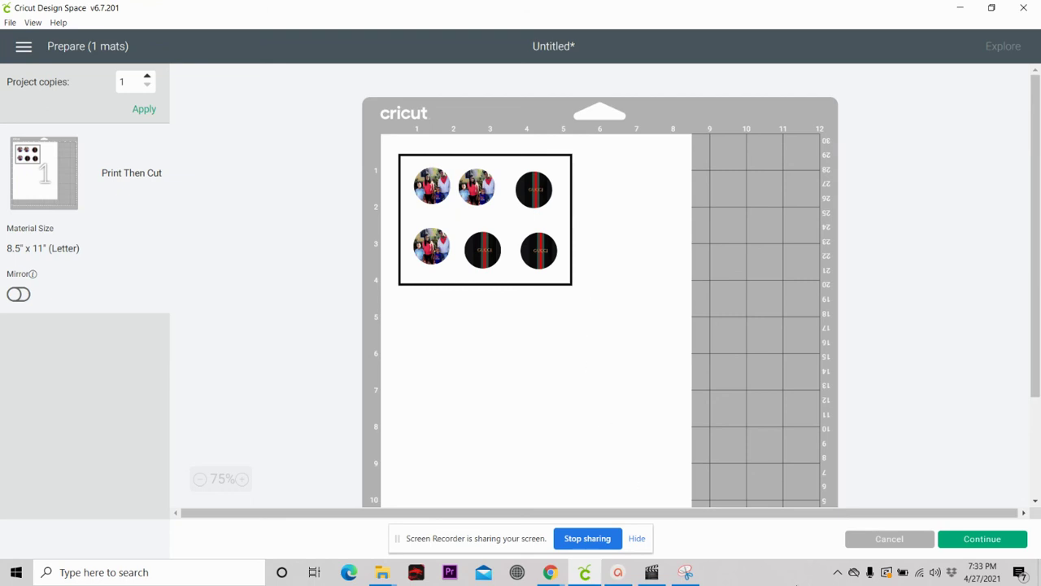
# Bring the Screen Recorder window forward over the Print Then Cut mat preview
pyautogui.click(660, 577)
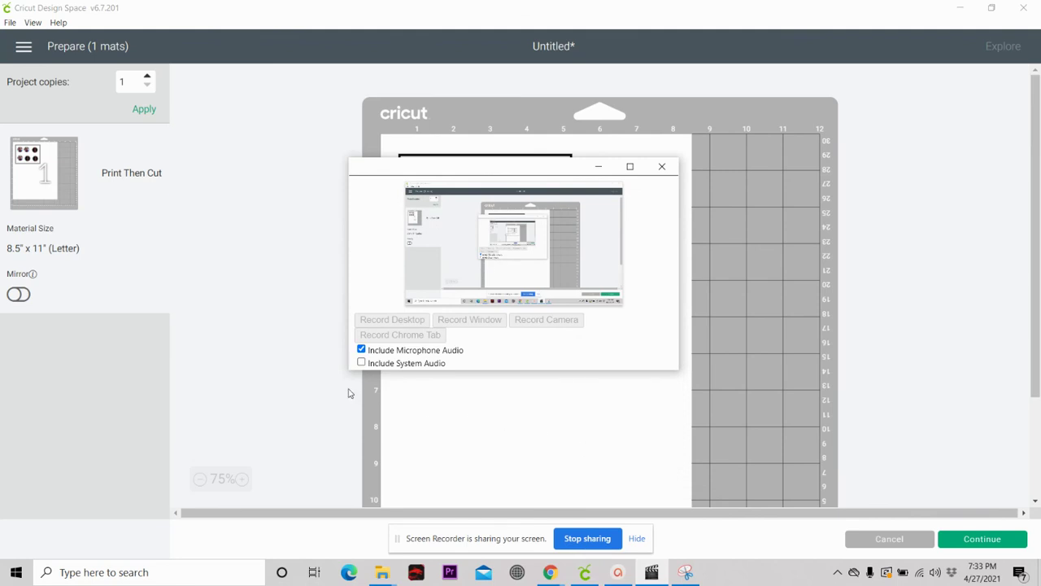